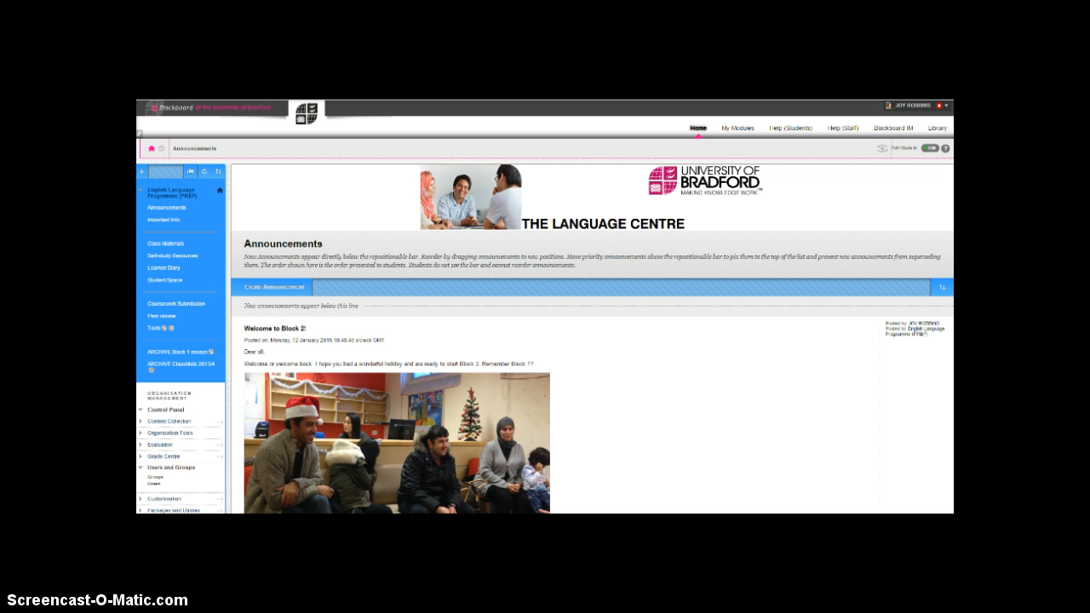
- Switch Edit Mode off and back on for the English Language Programme announcements page
{"action": "left_click", "coordinate": [905, 154]}
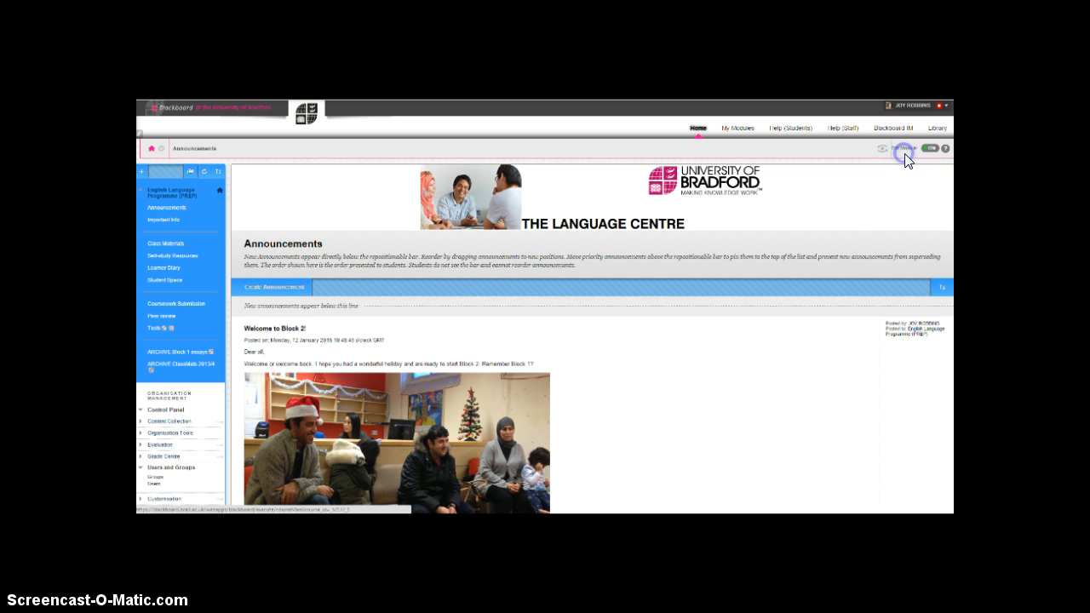
{"action": "left_click", "coordinate": [929, 150]}
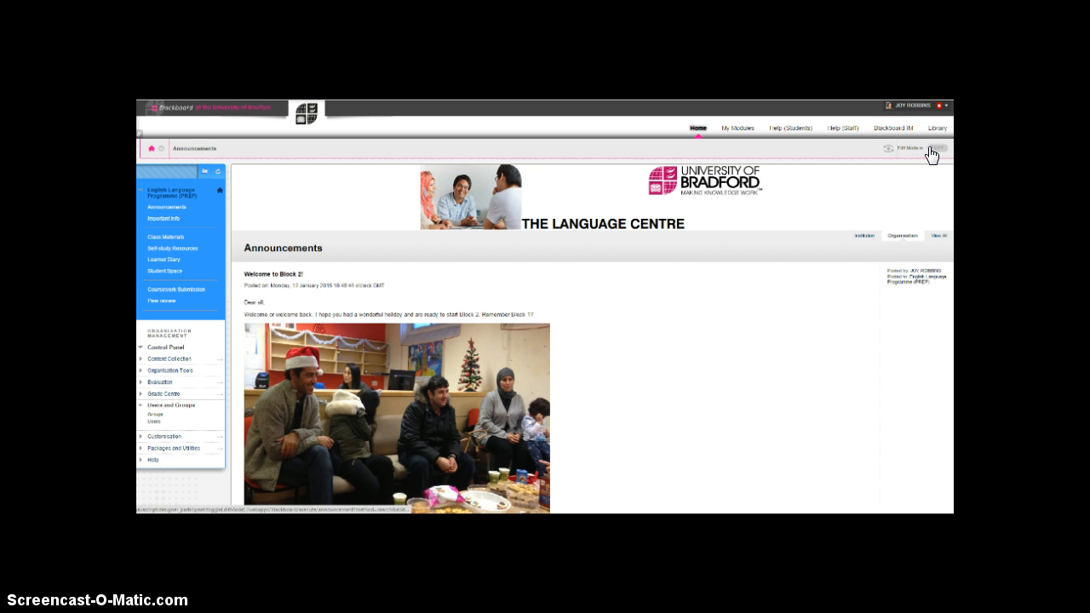
{"action": "left_click", "coordinate": [933, 151]}
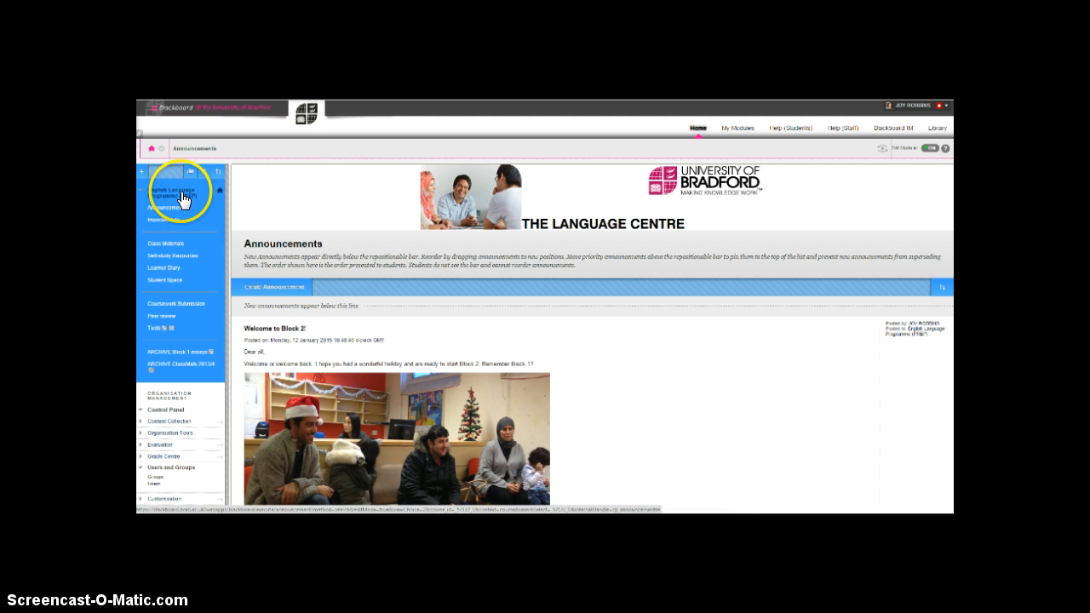
- Add a TurnitinUK assignment to Coursework Submission, using the Paper Assignment type
{"action": "left_click", "coordinate": [176, 305]}
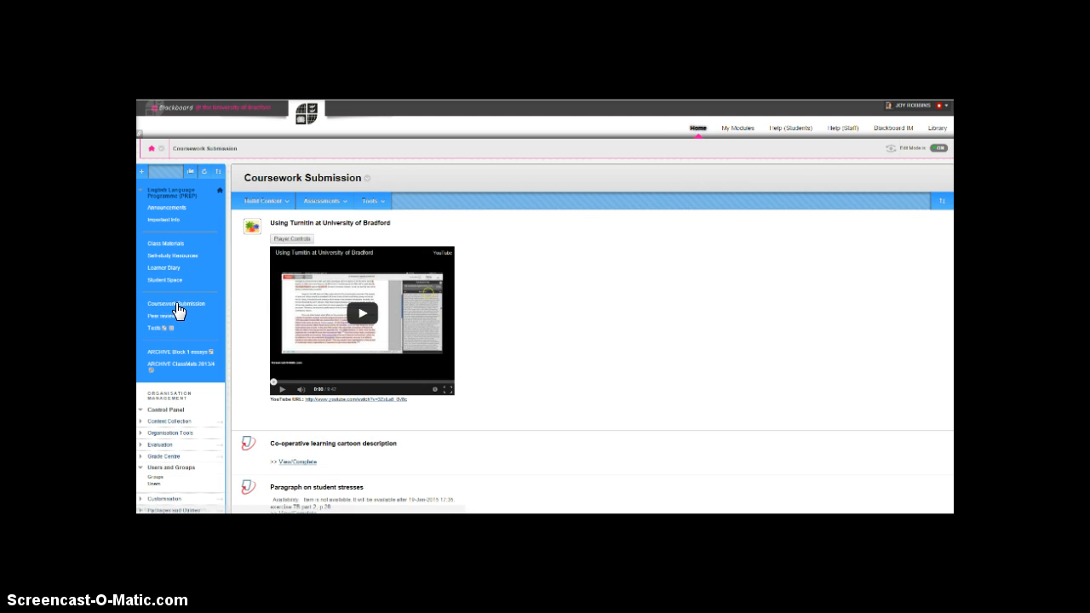
{"action": "left_click", "coordinate": [255, 203]}
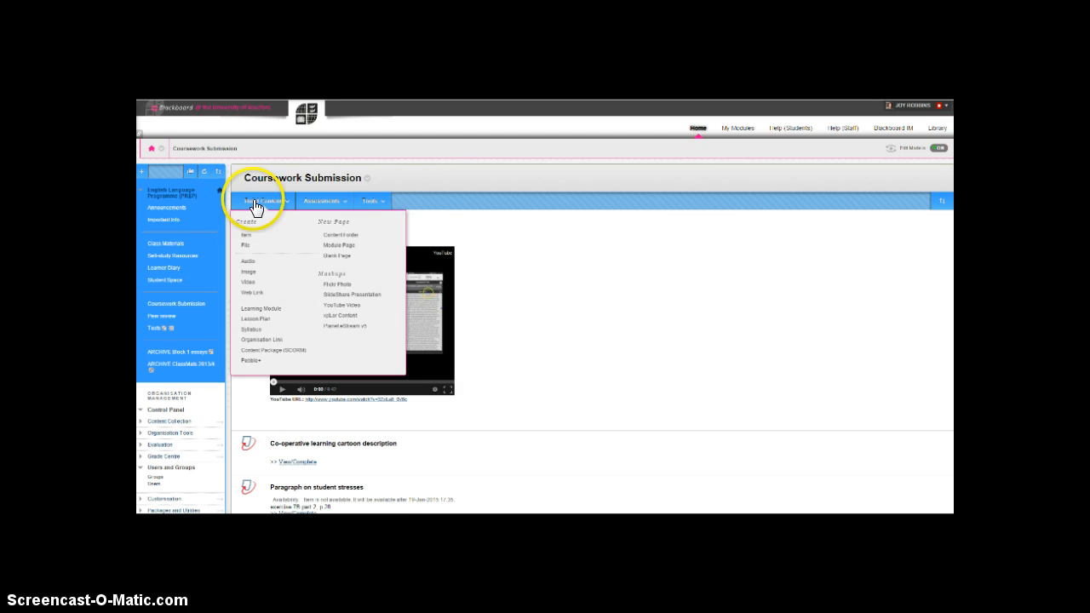
{"action": "left_click", "coordinate": [320, 203]}
{"action": "left_click", "coordinate": [362, 202]}
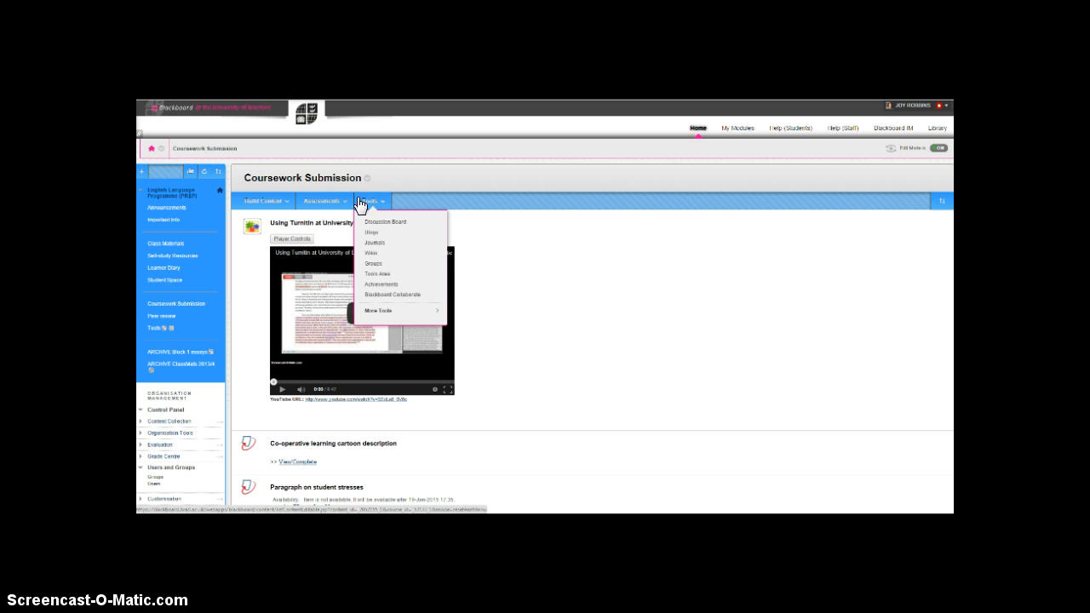
{"action": "left_click", "coordinate": [331, 204]}
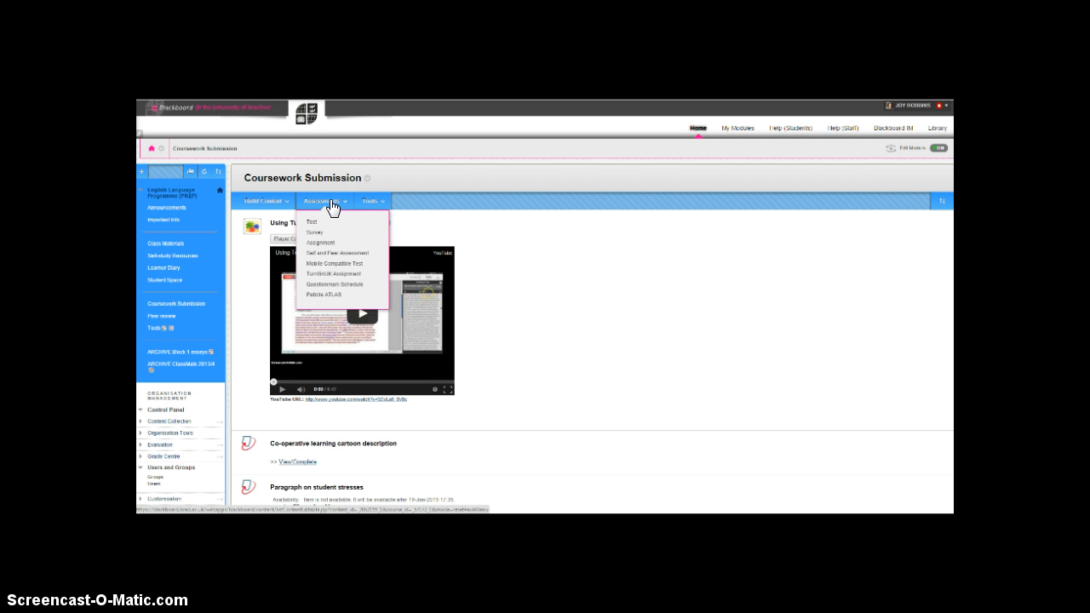
{"action": "left_click", "coordinate": [321, 275]}
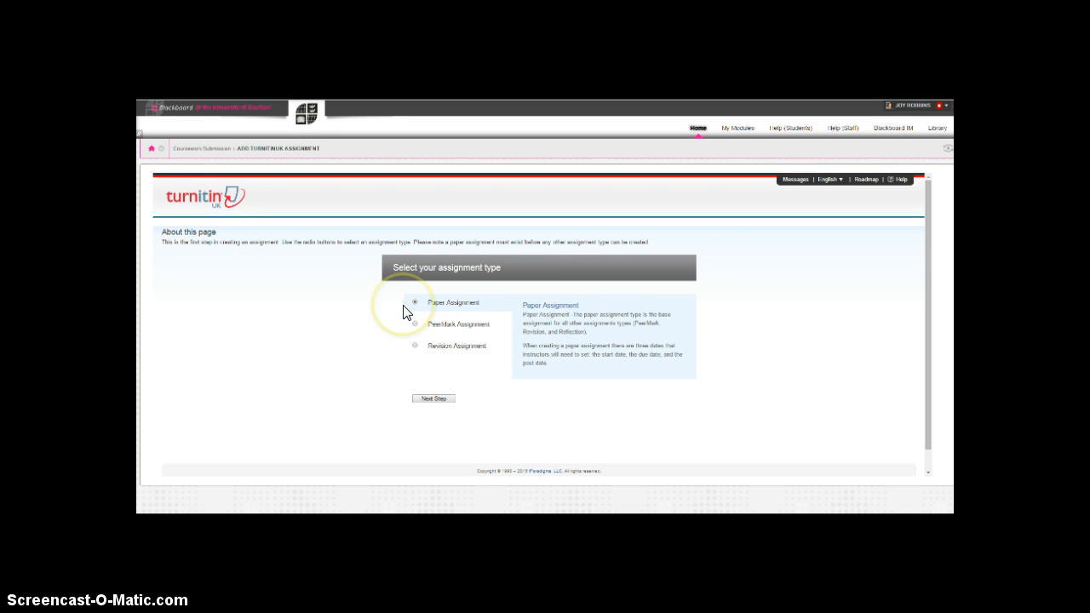
{"action": "left_click", "coordinate": [434, 400]}
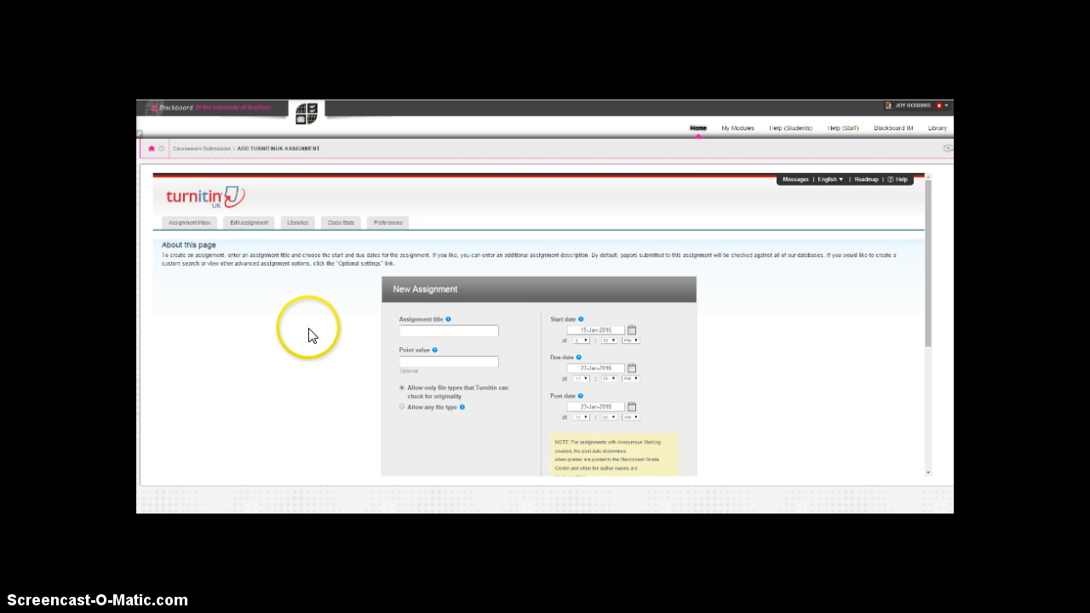
- Title the new assignment "Compare and contrast paragraph"
{"action": "scroll", "coordinate": [309, 333], "scroll_direction": "down", "scroll_amount": 1}
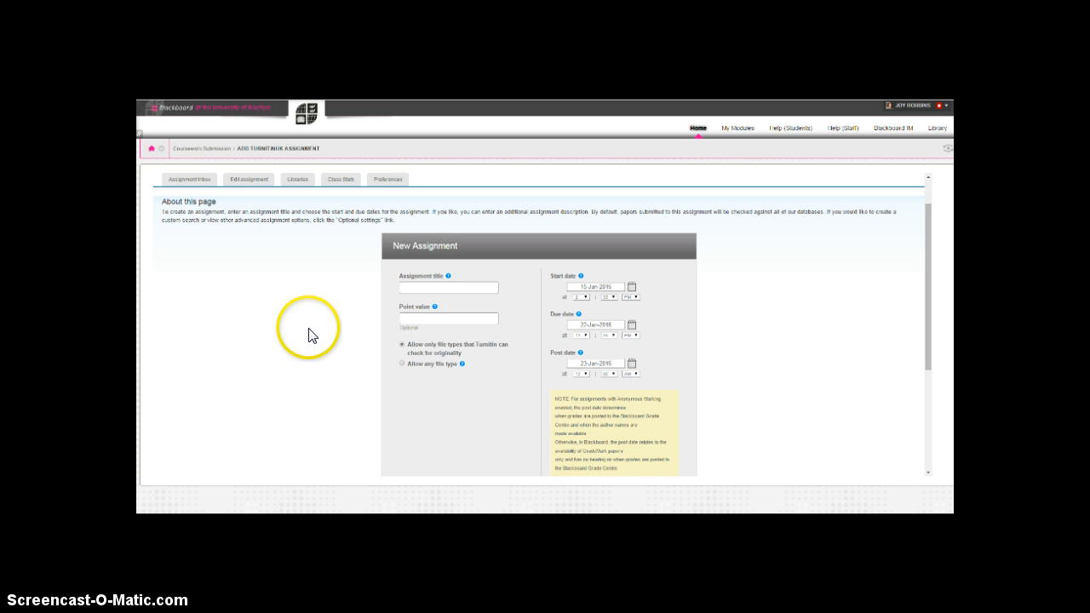
{"action": "left_click", "coordinate": [439, 287]}
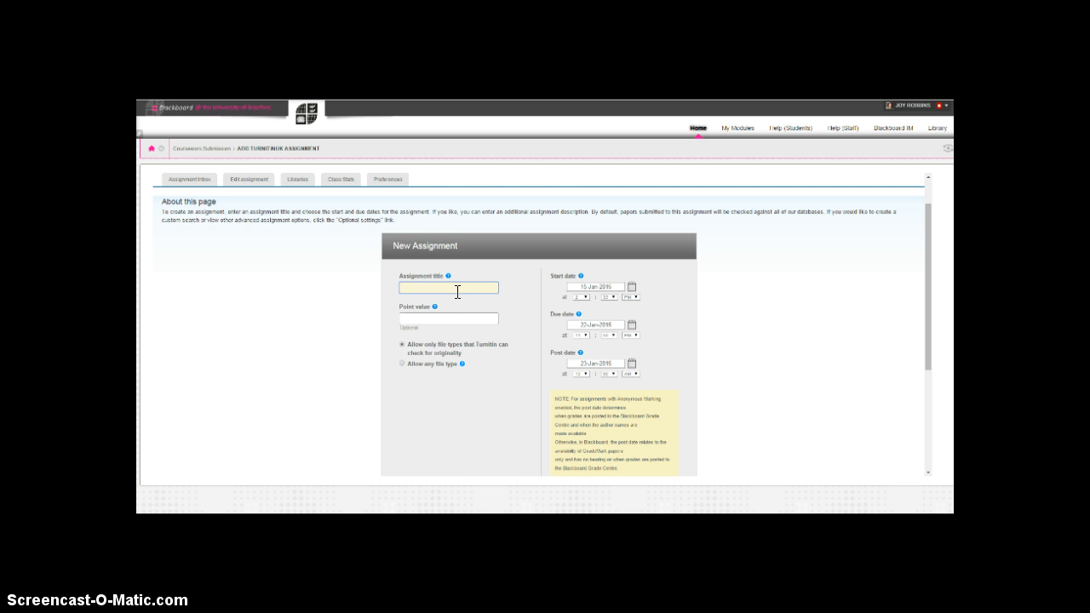
{"action": "type", "text": "Compare and contrast paragraph"}
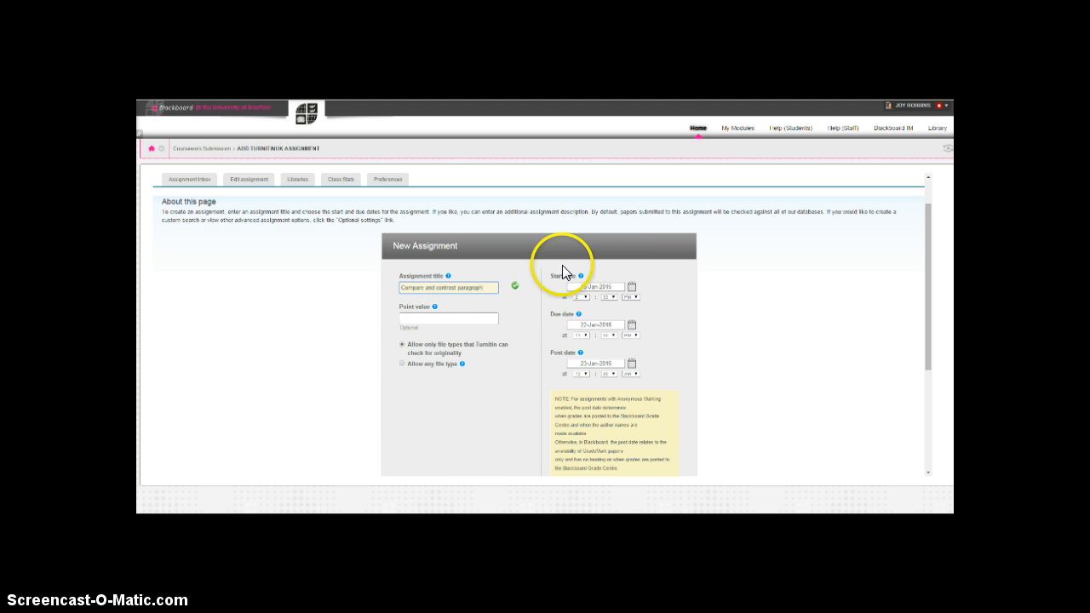
- Set the assignment's start date to 19-Jan-2015 at 9:00 AM
{"action": "left_click", "coordinate": [631, 290]}
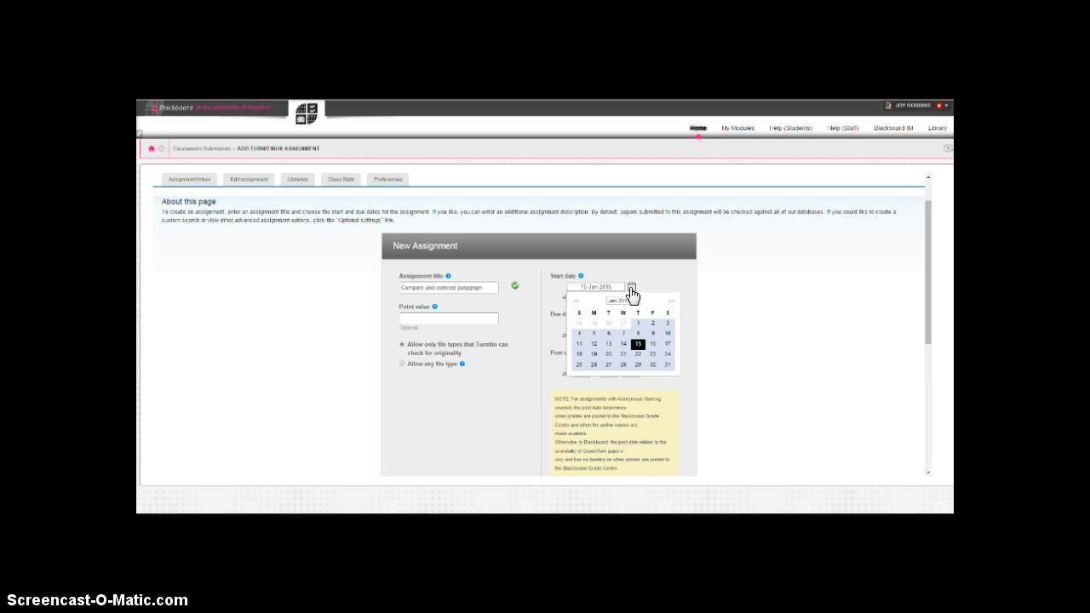
{"action": "left_click", "coordinate": [594, 361]}
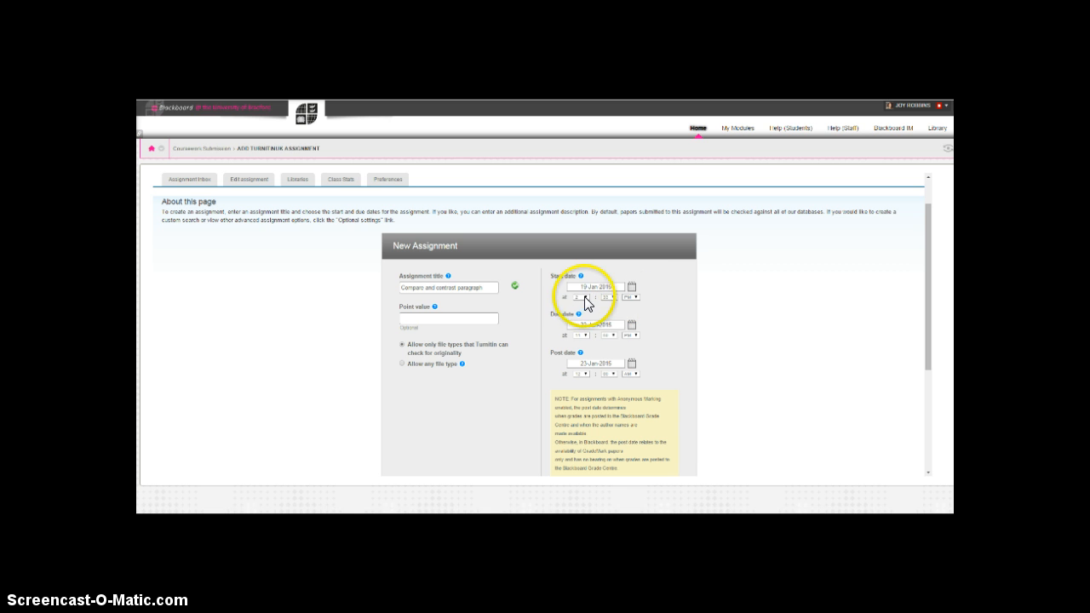
{"action": "left_click", "coordinate": [585, 296]}
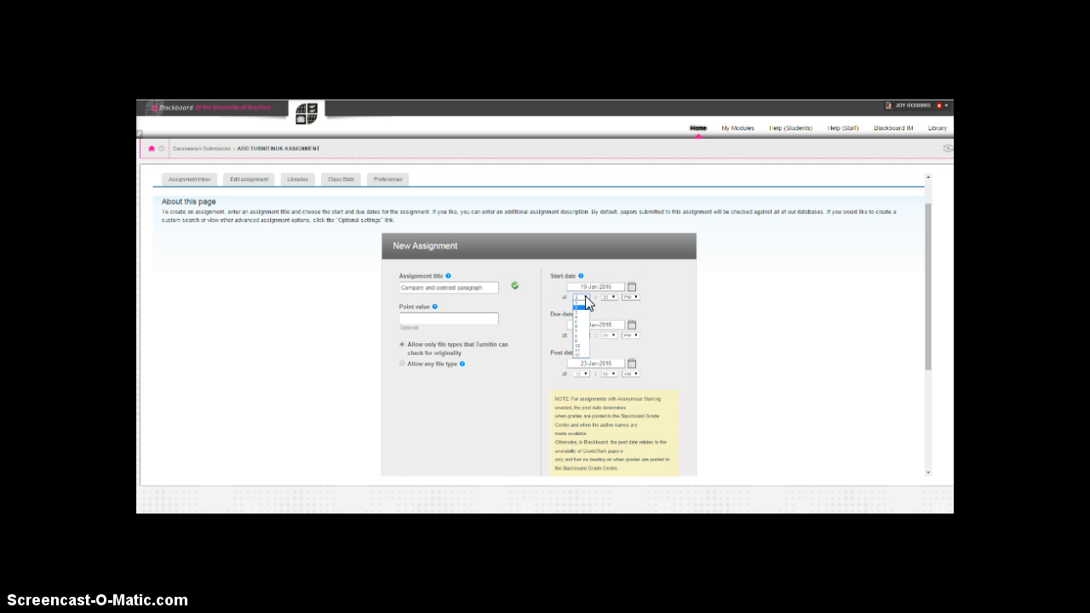
{"action": "left_click", "coordinate": [584, 343]}
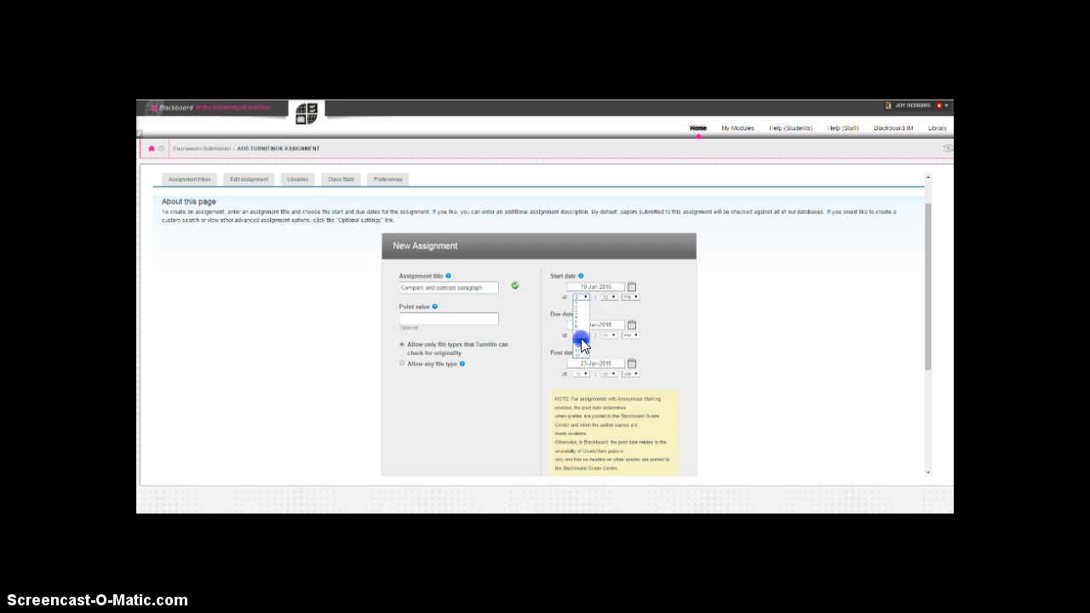
{"action": "left_click", "coordinate": [614, 297]}
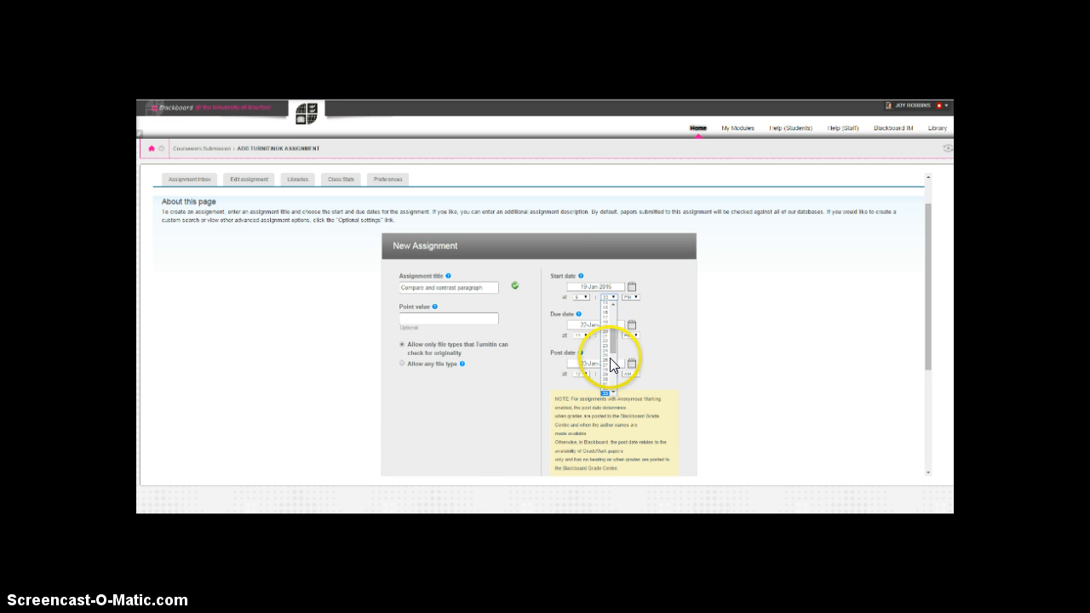
{"action": "left_click_drag", "start_coordinate": [613, 331], "coordinate": [613, 310]}
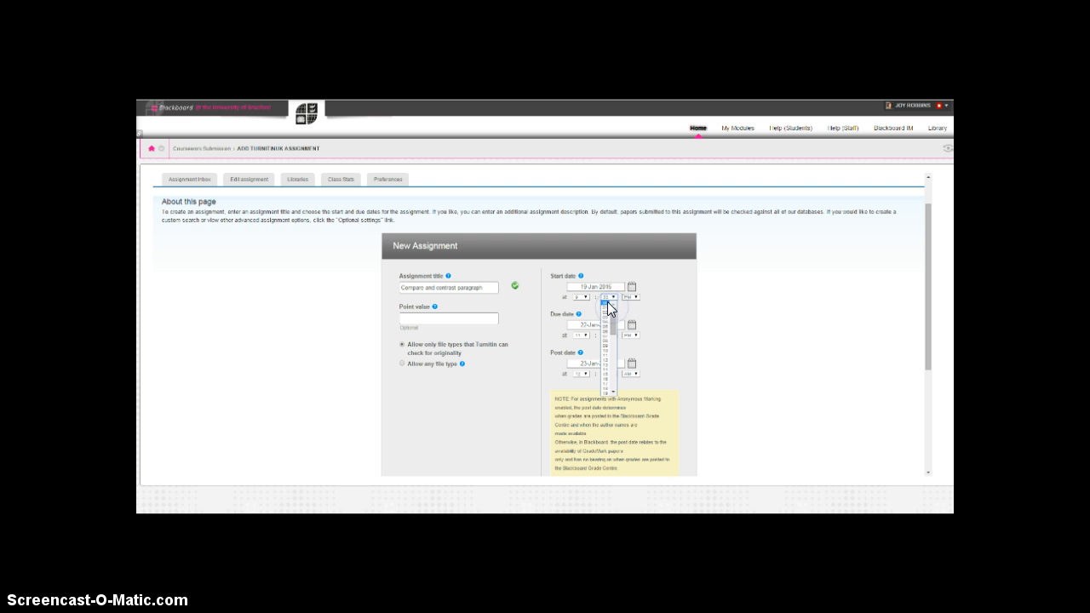
{"action": "left_click", "coordinate": [606, 304]}
{"action": "left_click", "coordinate": [635, 297]}
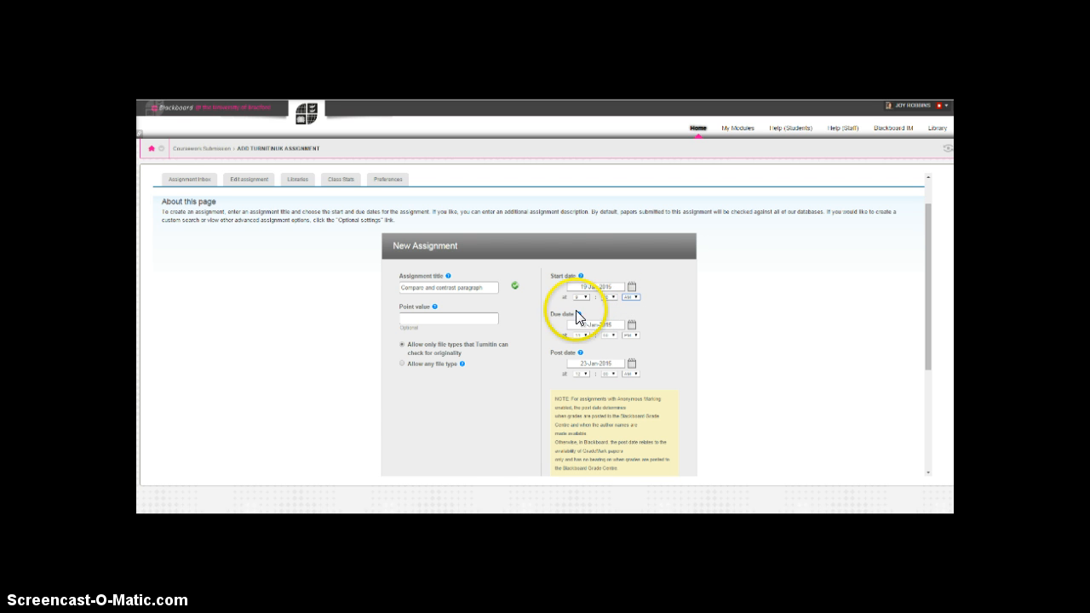
- Set the assignment's due date to 26-Jan-2015 at 5:00 PM
{"action": "left_click", "coordinate": [631, 329]}
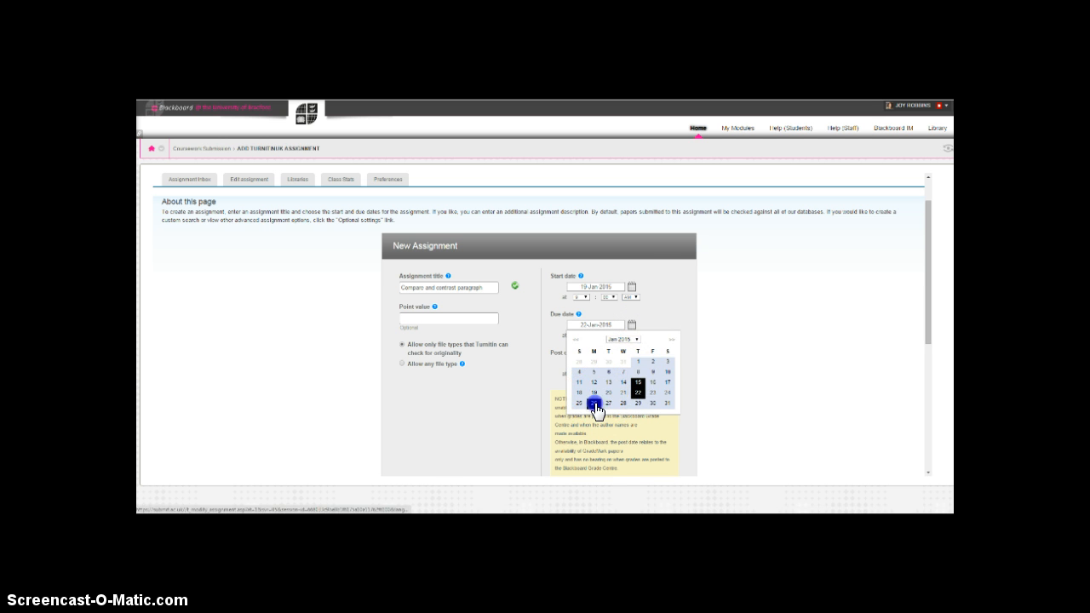
{"action": "left_click", "coordinate": [607, 393]}
{"action": "left_click", "coordinate": [586, 335]}
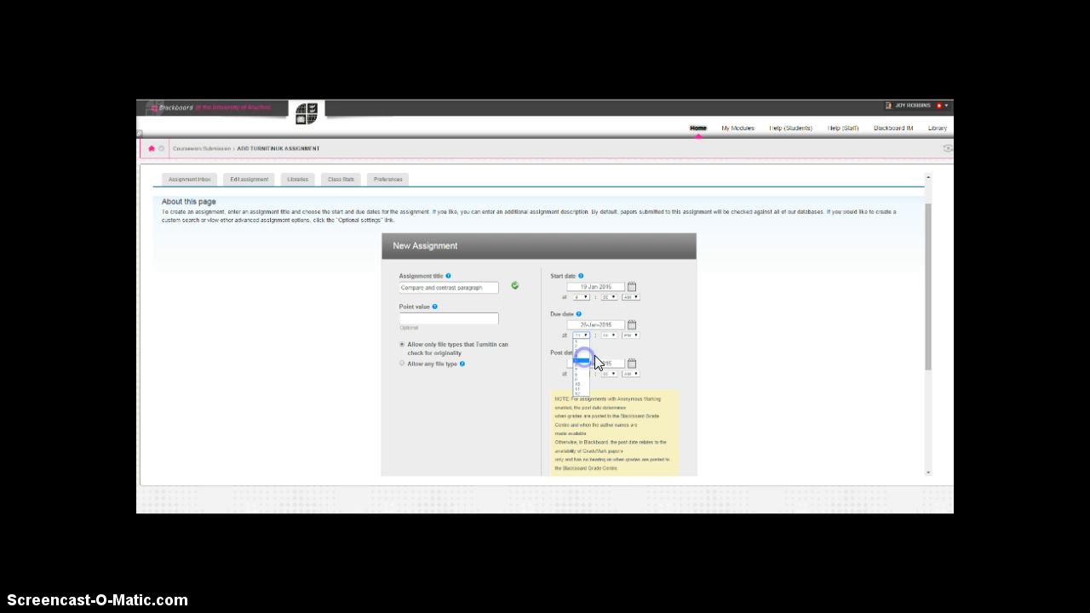
{"action": "left_click", "coordinate": [587, 356]}
{"action": "left_click", "coordinate": [615, 335]}
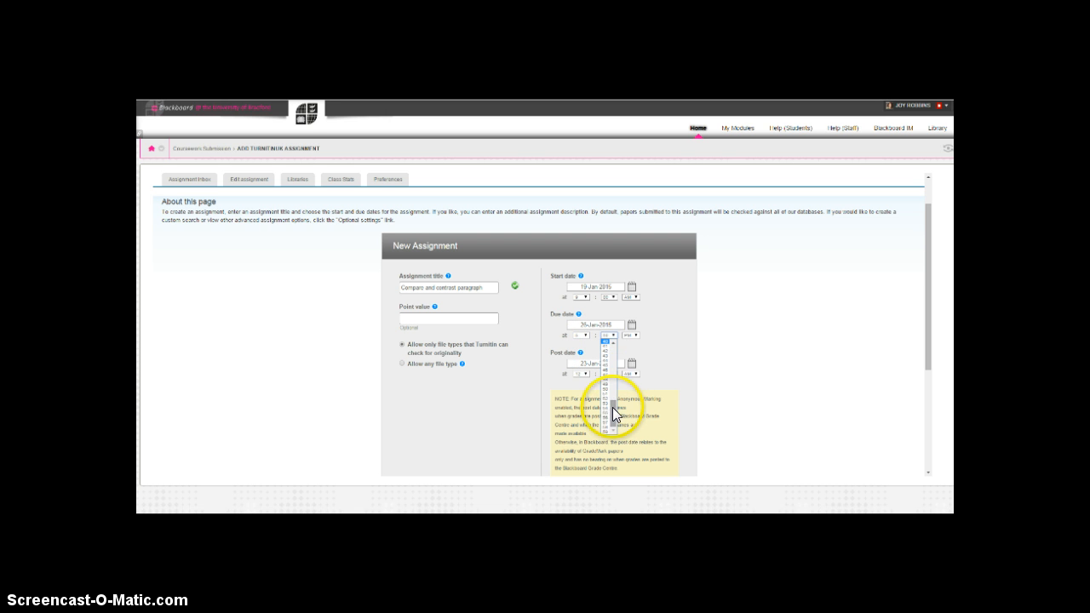
{"action": "left_click_drag", "start_coordinate": [612, 408], "coordinate": [613, 346]}
{"action": "left_click", "coordinate": [606, 342]}
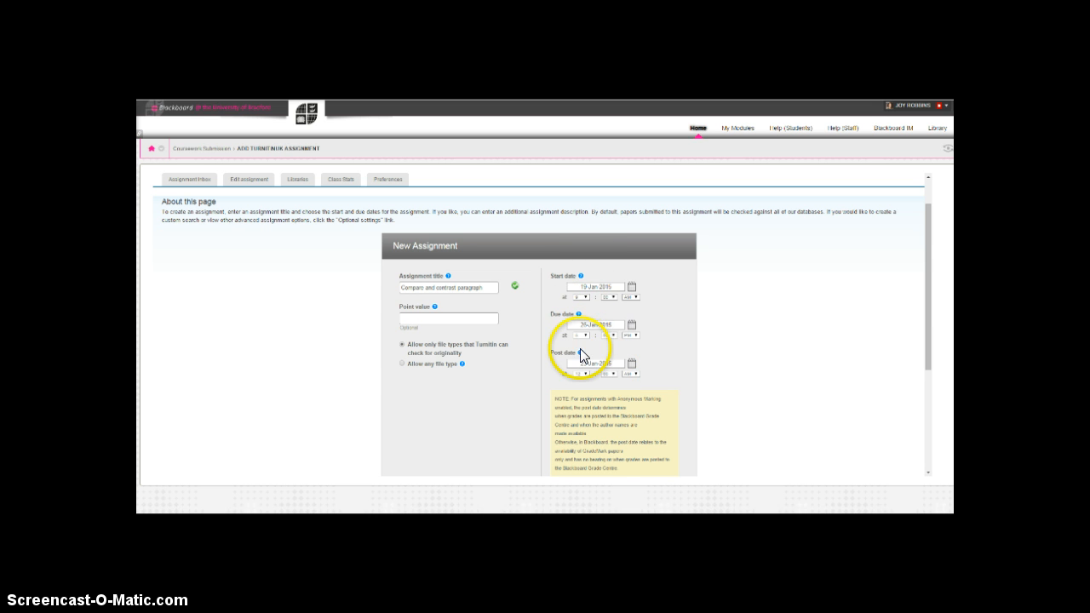
- Set the assignment's post date to 27-Jan-2015
{"action": "mouse_move", "coordinate": [580, 353]}
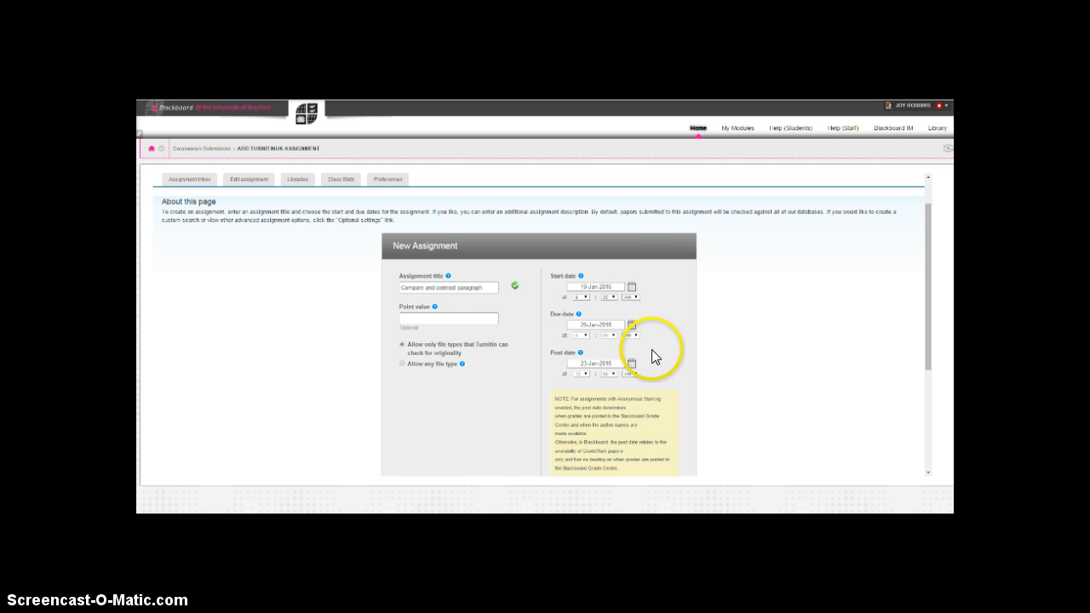
{"action": "left_click", "coordinate": [631, 366]}
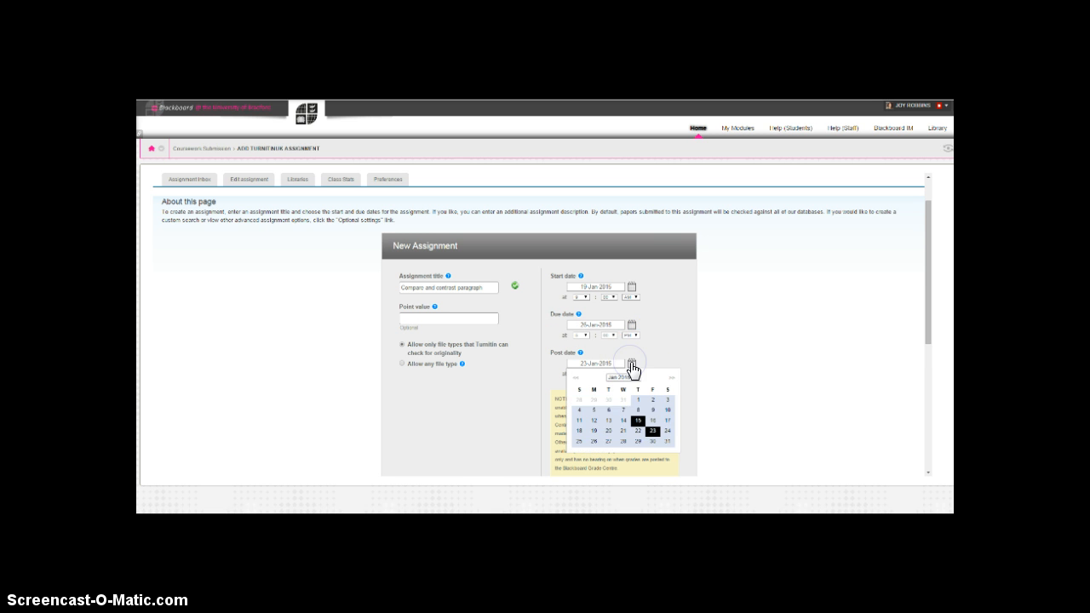
{"action": "left_click", "coordinate": [608, 442]}
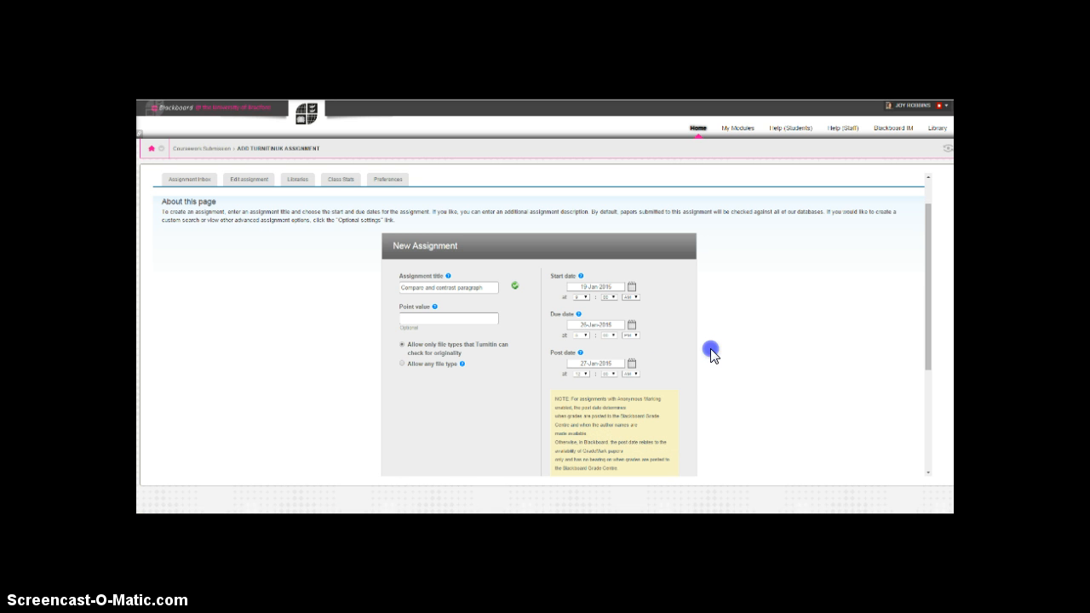
- Expand the optional settings and enter the special instructions "Remember to use citations and references!"
{"action": "scroll", "coordinate": [711, 355], "scroll_direction": "down", "scroll_amount": 3}
{"action": "scroll", "coordinate": [711, 355], "scroll_direction": "up", "scroll_amount": 1}
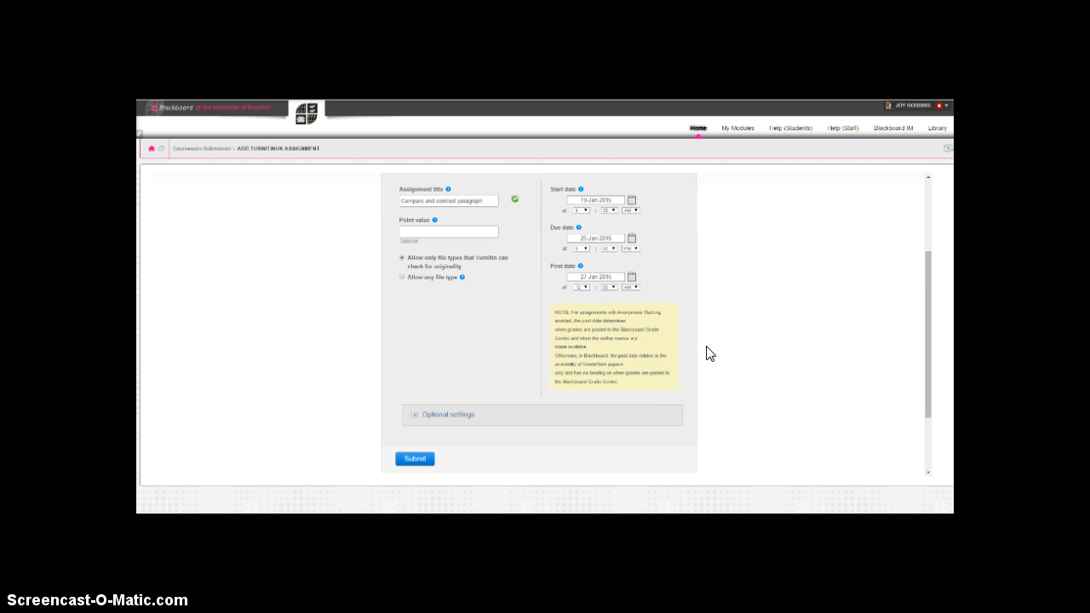
{"action": "left_click", "coordinate": [412, 417]}
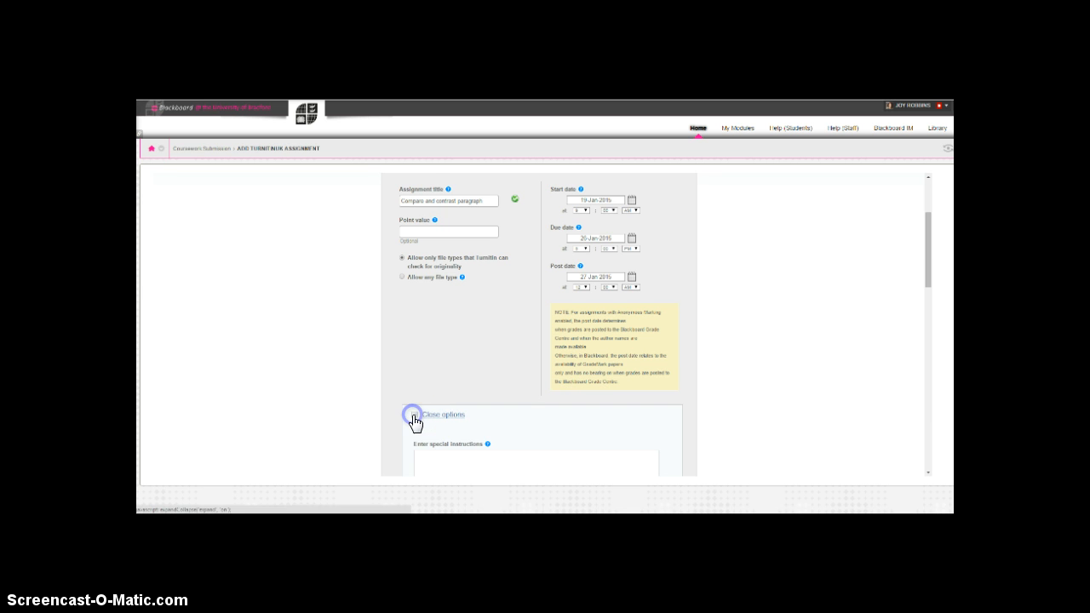
{"action": "scroll", "coordinate": [413, 408], "scroll_direction": "down", "scroll_amount": 2}
{"action": "left_click", "coordinate": [429, 372]}
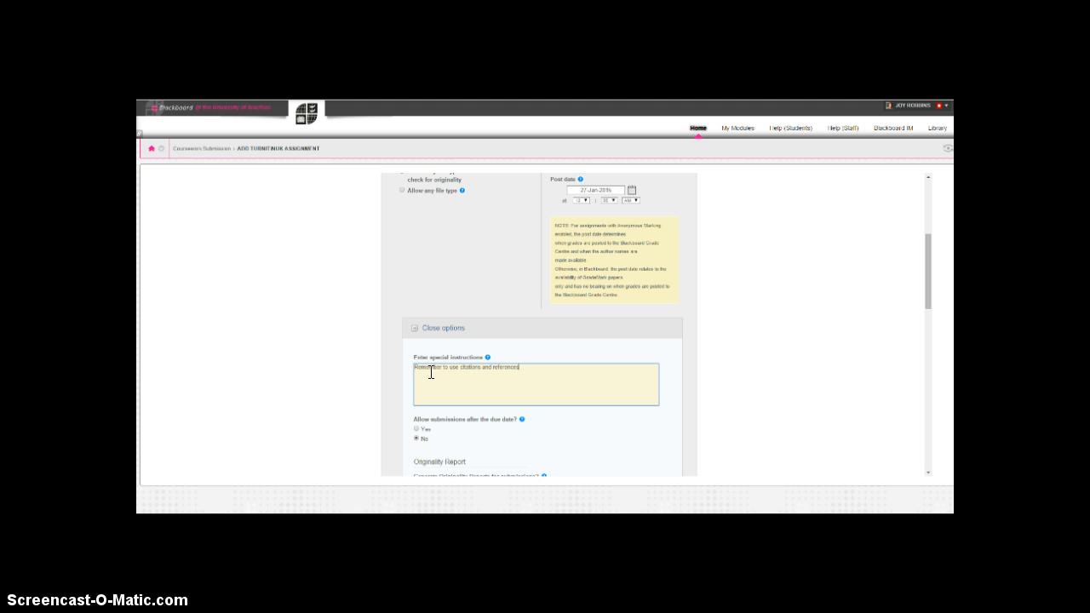
{"action": "left_click", "coordinate": [397, 365]}
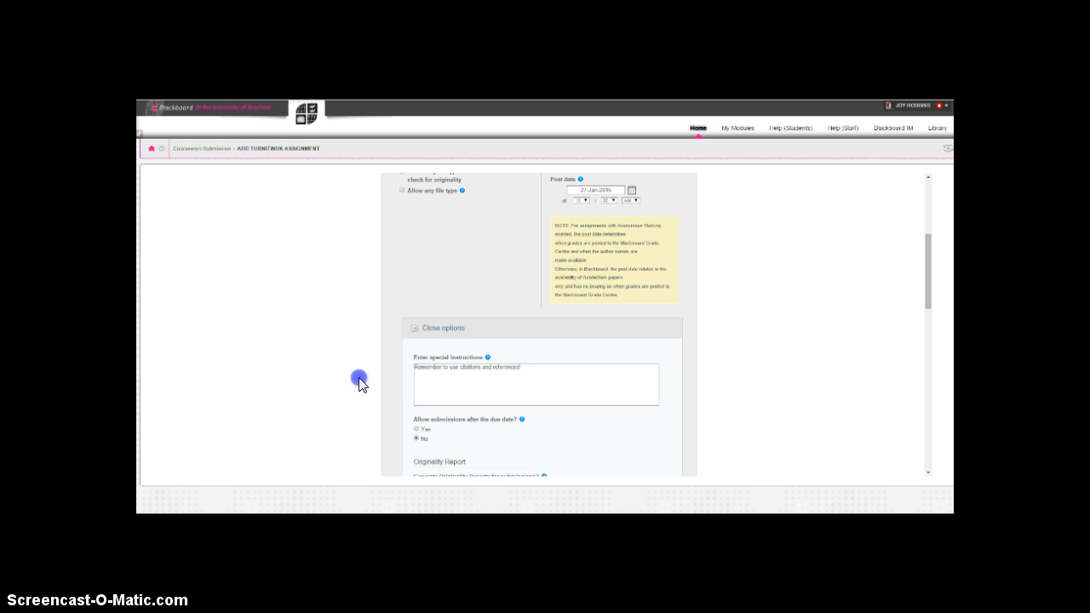
- Review the optional settings for late submissions, Originality Reports, similarity exclusions, grade release, anonymous marking, paper repository and search options
{"action": "scroll", "coordinate": [359, 382], "scroll_direction": "down", "scroll_amount": 1}
{"action": "left_click", "coordinate": [501, 278]}
{"action": "left_click", "coordinate": [509, 370]}
{"action": "scroll", "coordinate": [508, 369], "scroll_direction": "down", "scroll_amount": 1}
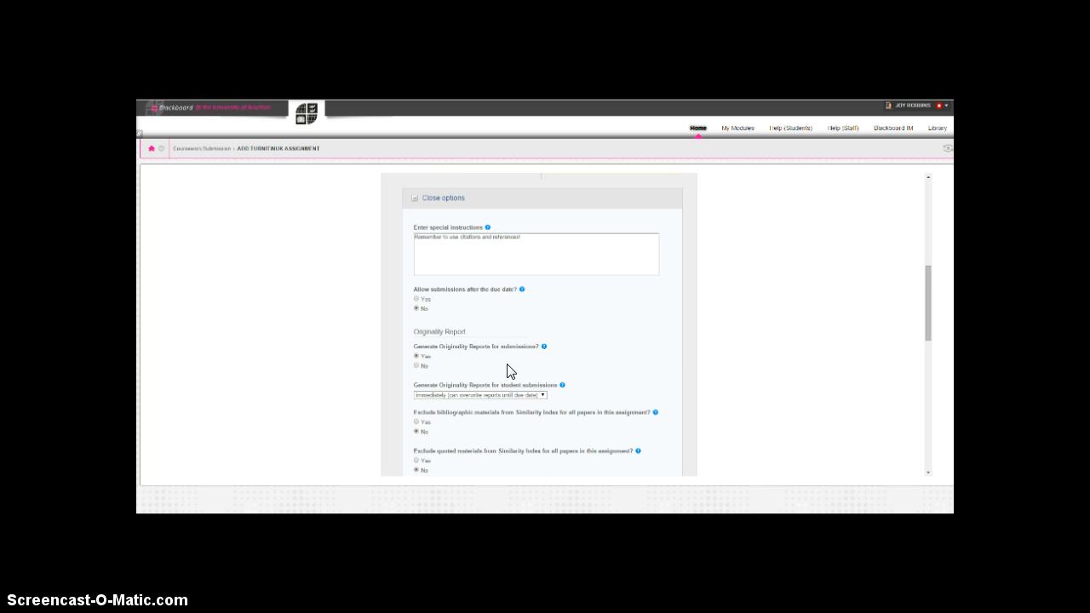
{"action": "scroll", "coordinate": [509, 370], "scroll_direction": "down", "scroll_amount": 1}
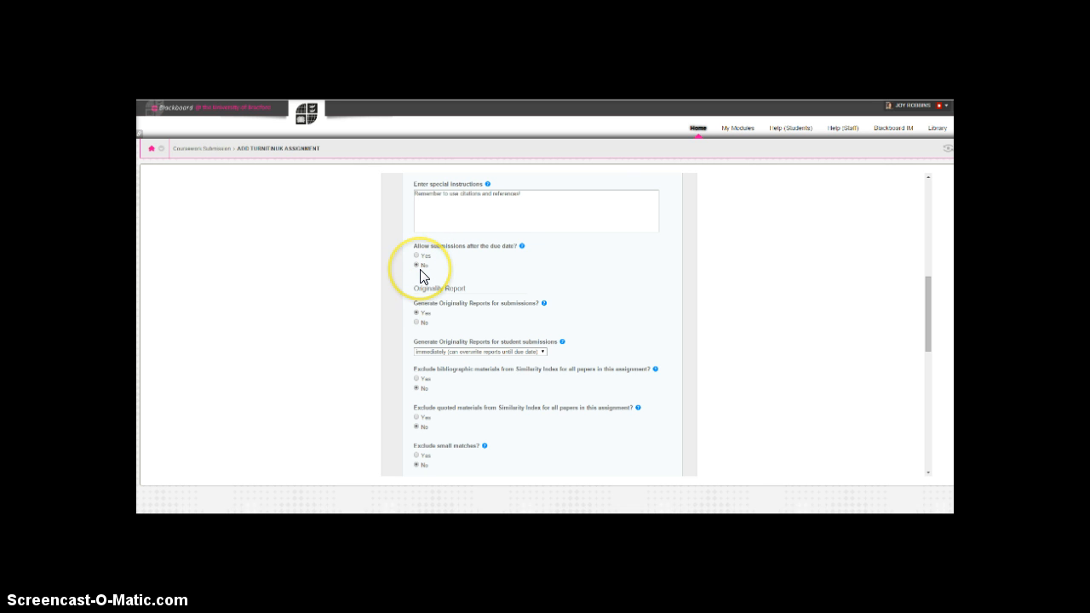
{"action": "scroll", "coordinate": [422, 273], "scroll_direction": "down", "scroll_amount": 1}
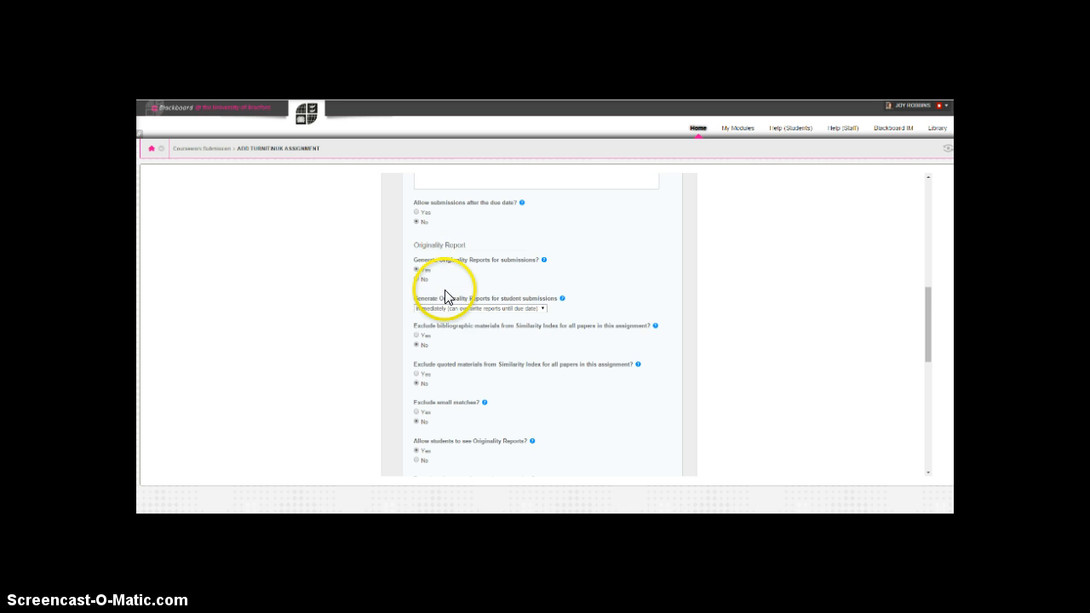
{"action": "left_click", "coordinate": [418, 270]}
{"action": "left_click", "coordinate": [437, 305]}
{"action": "scroll", "coordinate": [420, 312], "scroll_direction": "down", "scroll_amount": 2}
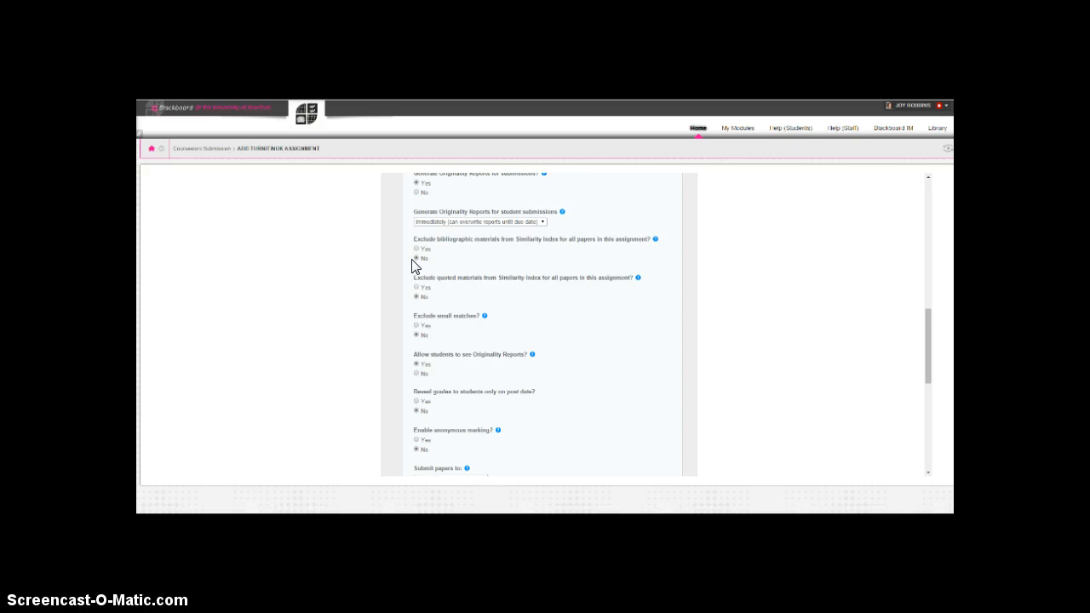
{"action": "scroll", "coordinate": [415, 265], "scroll_direction": "down", "scroll_amount": 1}
{"action": "left_click", "coordinate": [444, 243]}
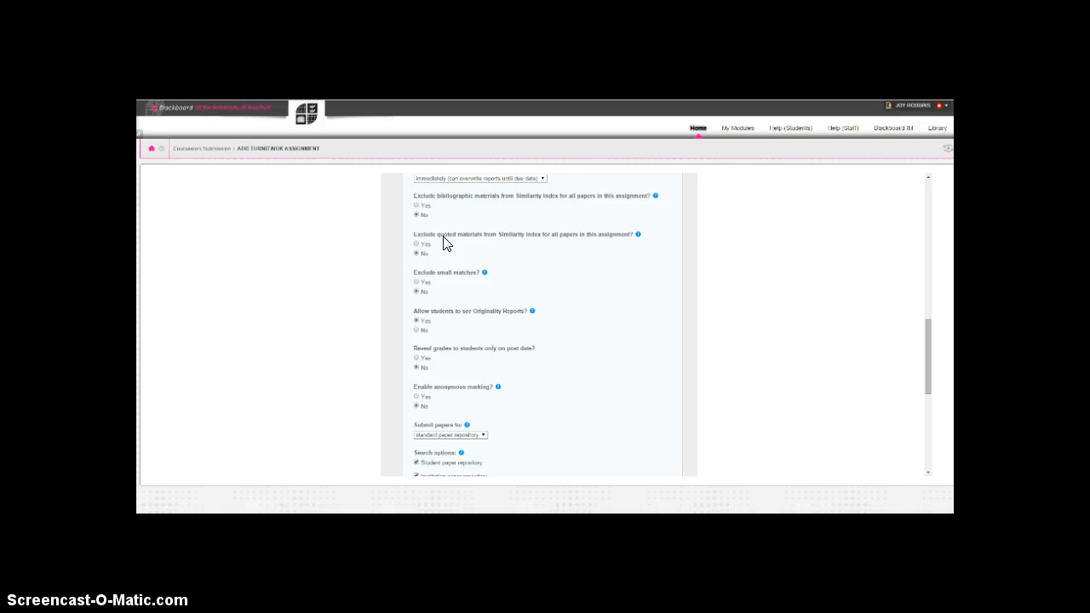
{"action": "left_click", "coordinate": [444, 286]}
{"action": "scroll", "coordinate": [448, 367], "scroll_direction": "down", "scroll_amount": 2}
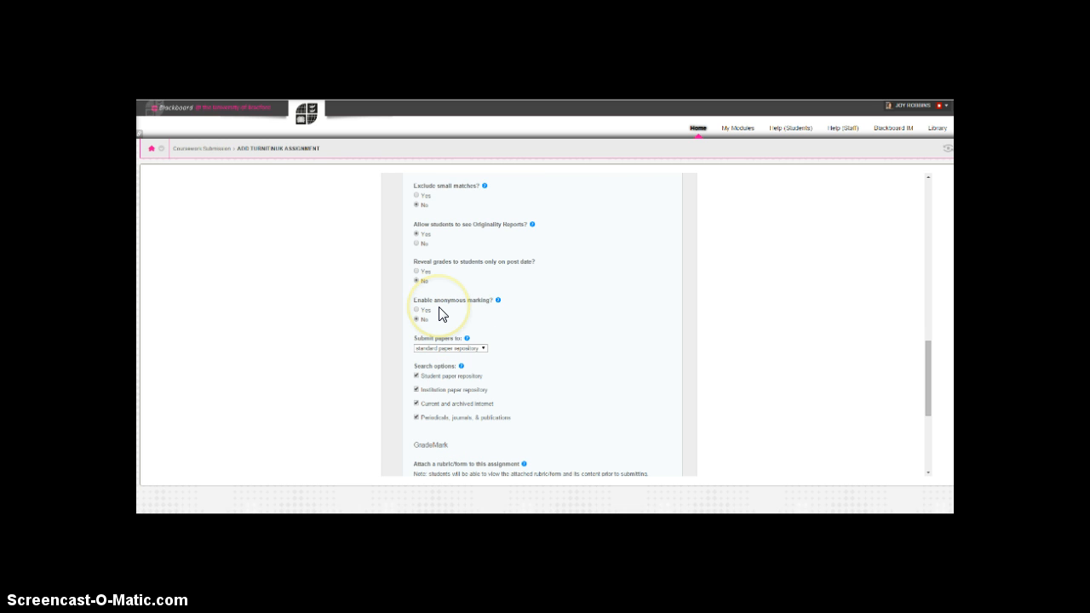
{"action": "scroll", "coordinate": [439, 313], "scroll_direction": "down", "scroll_amount": 1}
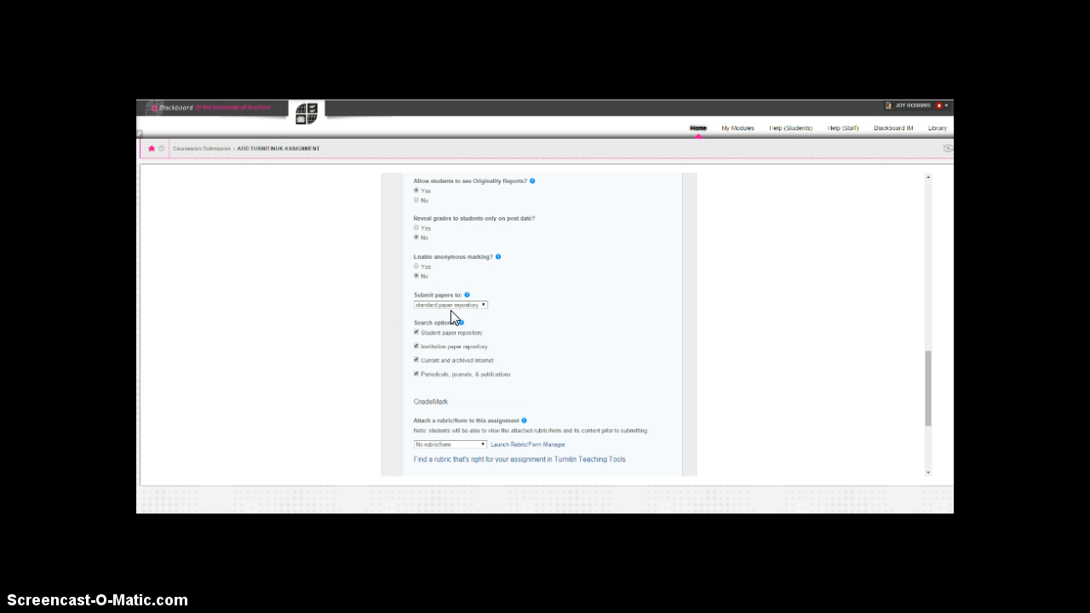
- Submit the new TurnitinUK assignment with no rubric attached and return to the Coursework Submission area
{"action": "scroll", "coordinate": [452, 317], "scroll_direction": "down", "scroll_amount": 2}
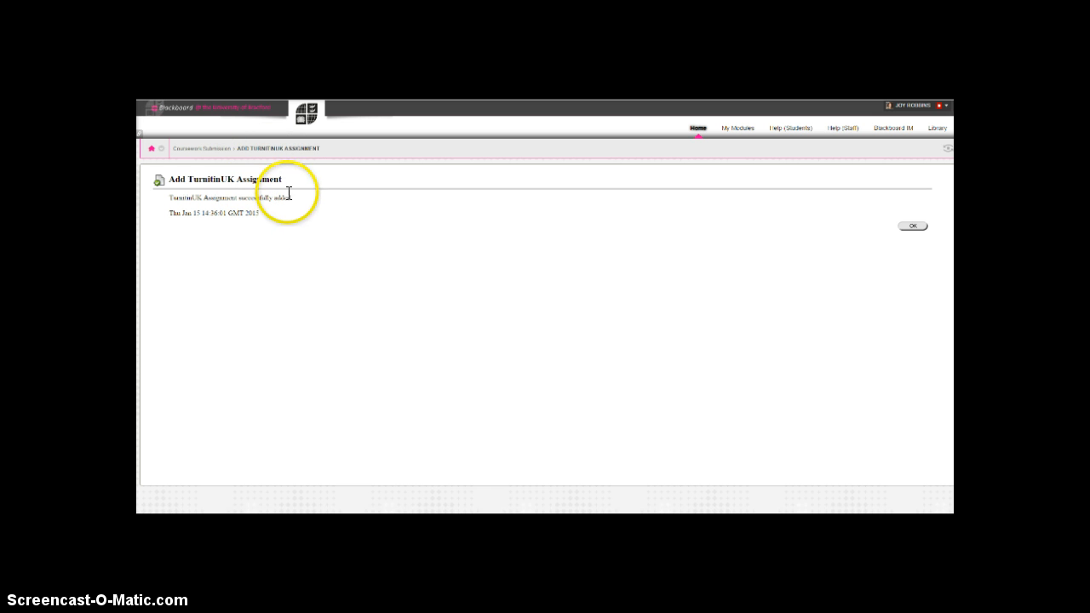
{"action": "left_click", "coordinate": [908, 227]}
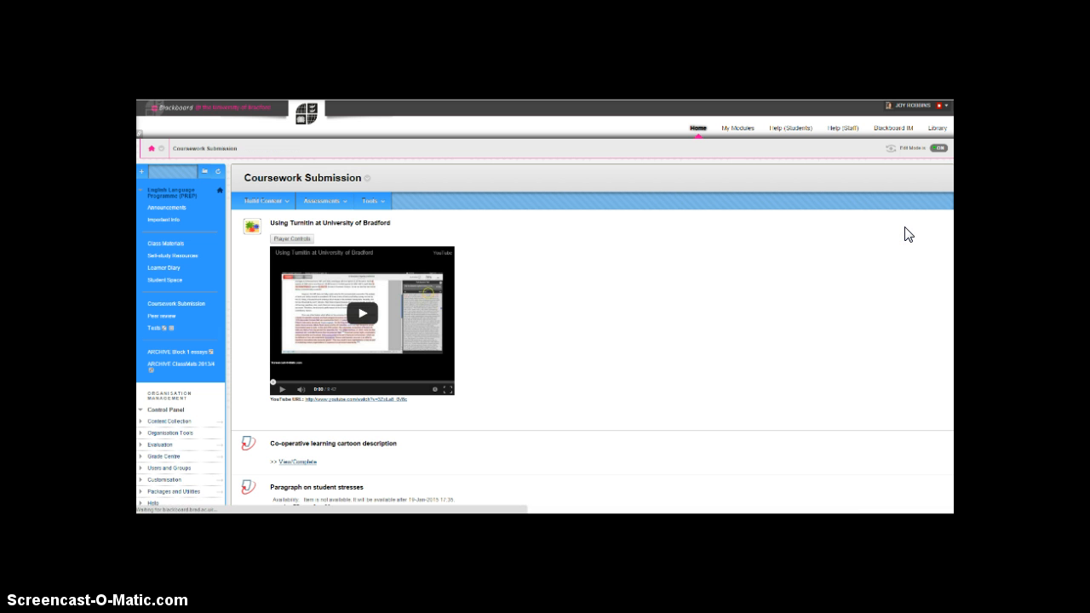
- Move the "Compare and contrast paragraph" assignment directly below "Co-operative learning cartoon description" in the content list
{"action": "scroll", "coordinate": [522, 277], "scroll_direction": "down", "scroll_amount": 2}
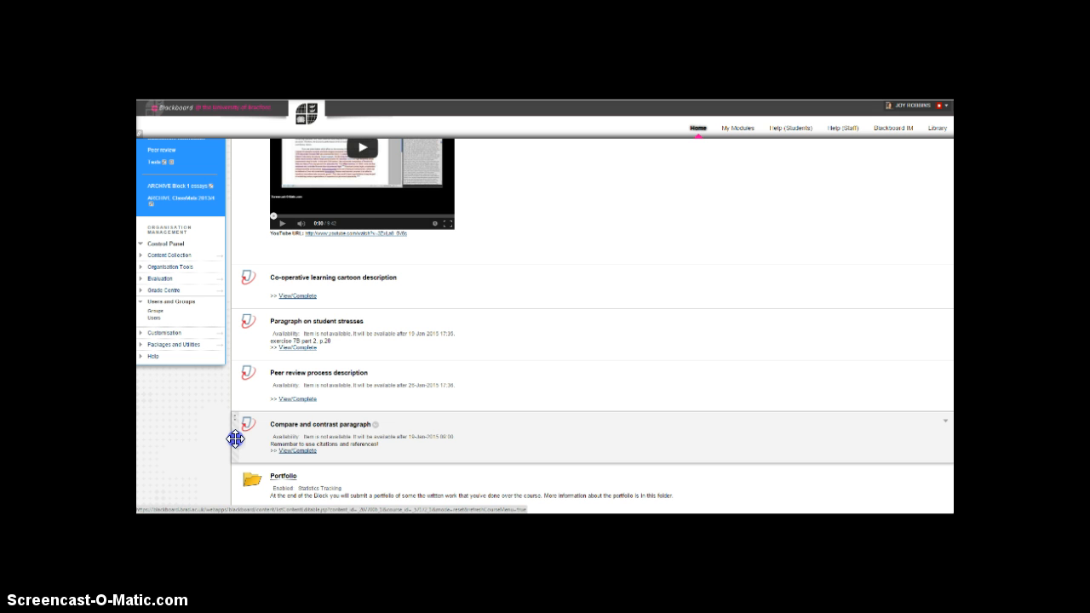
{"action": "left_click_drag", "start_coordinate": [235, 435], "coordinate": [238, 316]}
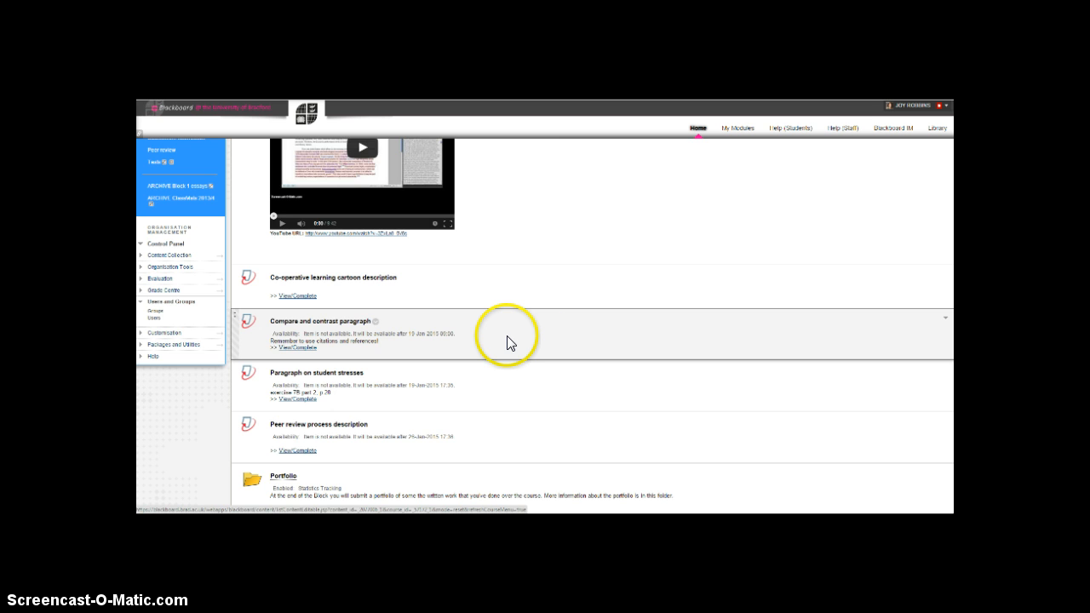
- Check the Coursework Submission area in Student Preview mode, then exit the preview
{"action": "scroll", "coordinate": [531, 344], "scroll_direction": "up", "scroll_amount": 2}
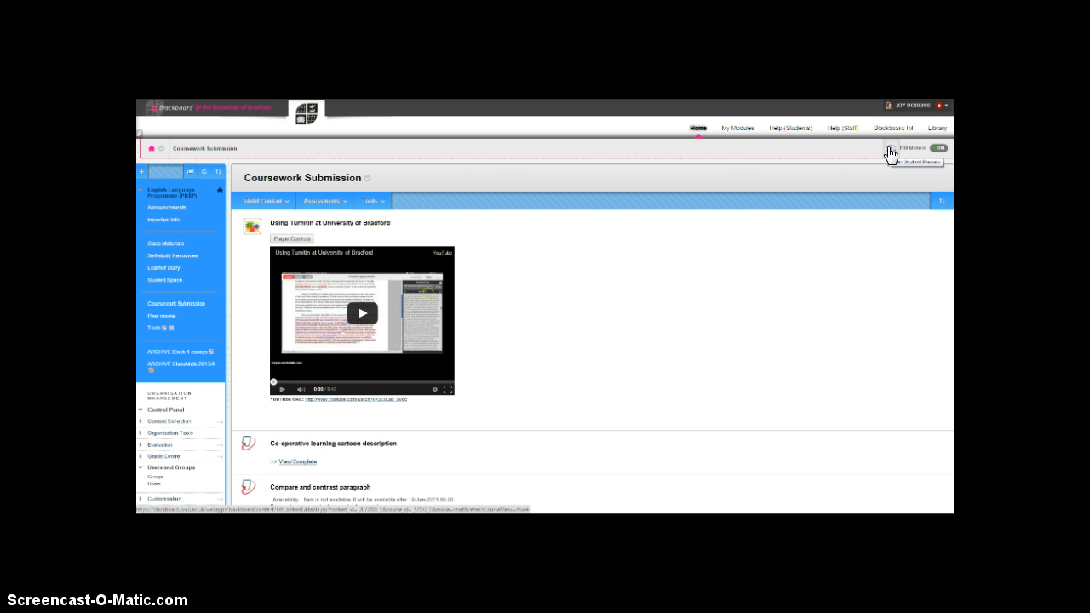
{"action": "left_click", "coordinate": [887, 148]}
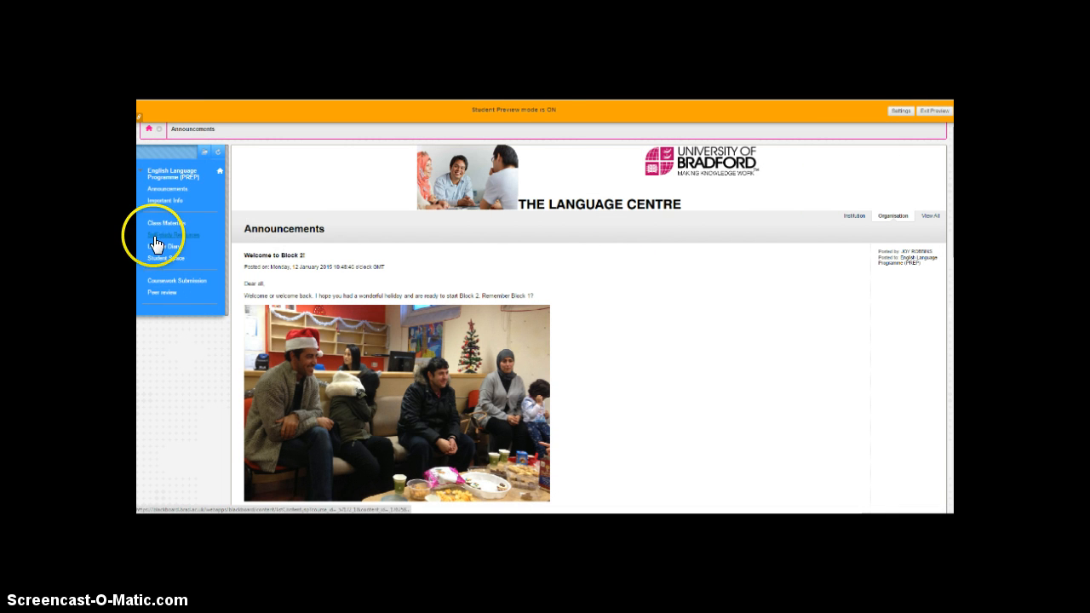
{"action": "left_click", "coordinate": [171, 282]}
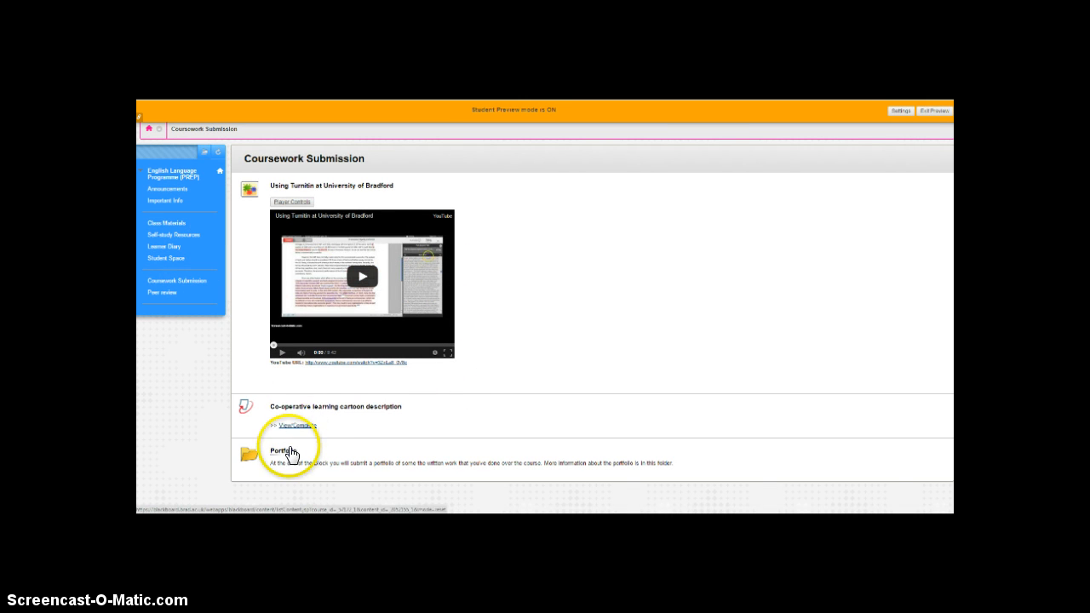
{"action": "left_click", "coordinate": [922, 111]}
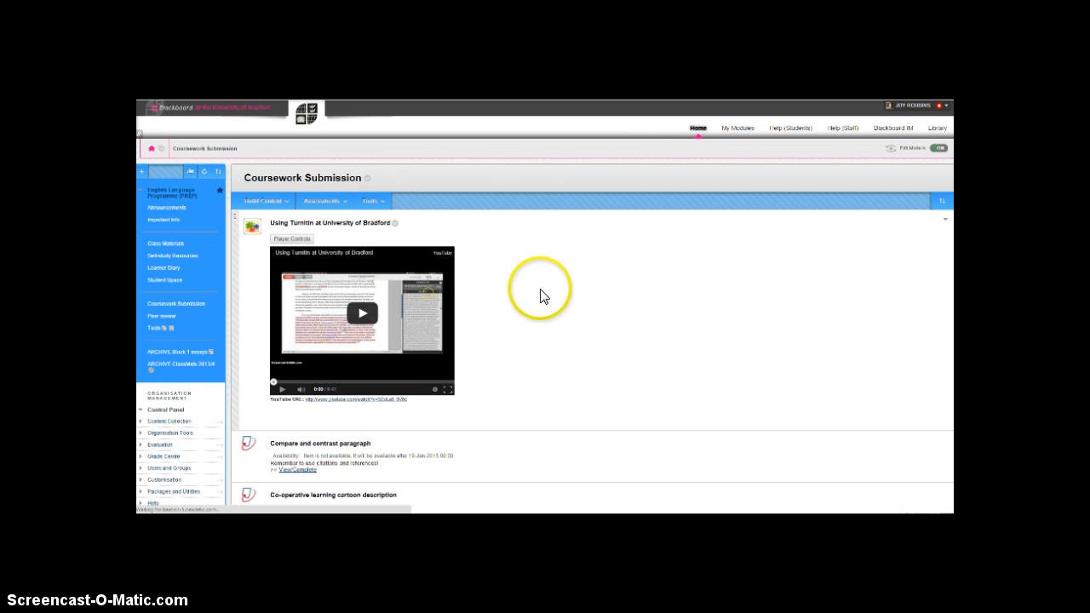
- Open "Compare and contrast paragraph" for editing, review its dates and optional settings, and return to Coursework Submission without submitting changes
{"action": "scroll", "coordinate": [543, 301], "scroll_direction": "down", "scroll_amount": 1}
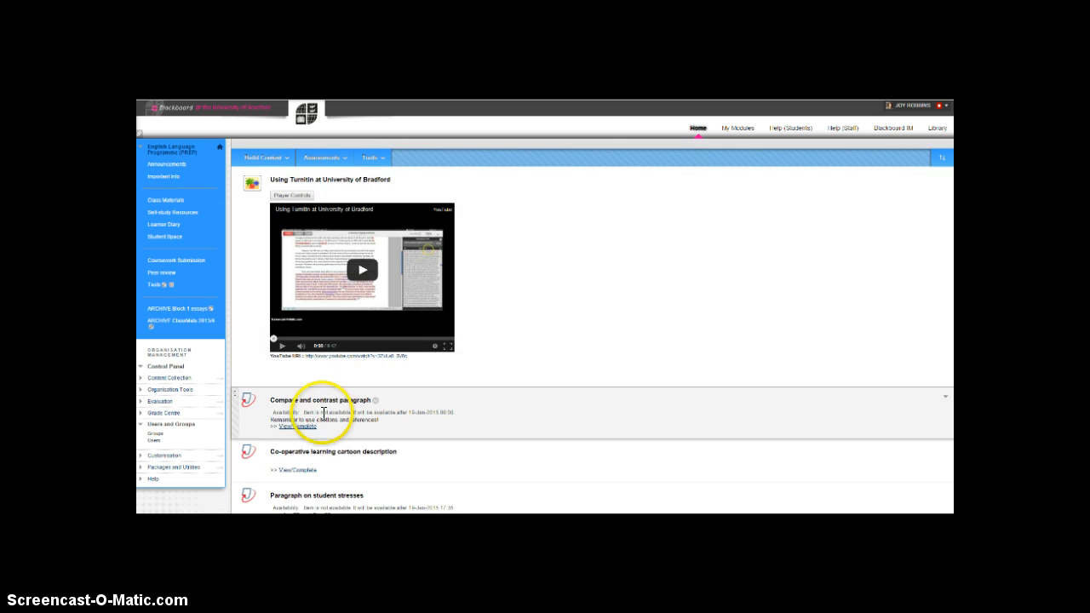
{"action": "scroll", "coordinate": [323, 418], "scroll_direction": "down", "scroll_amount": 2}
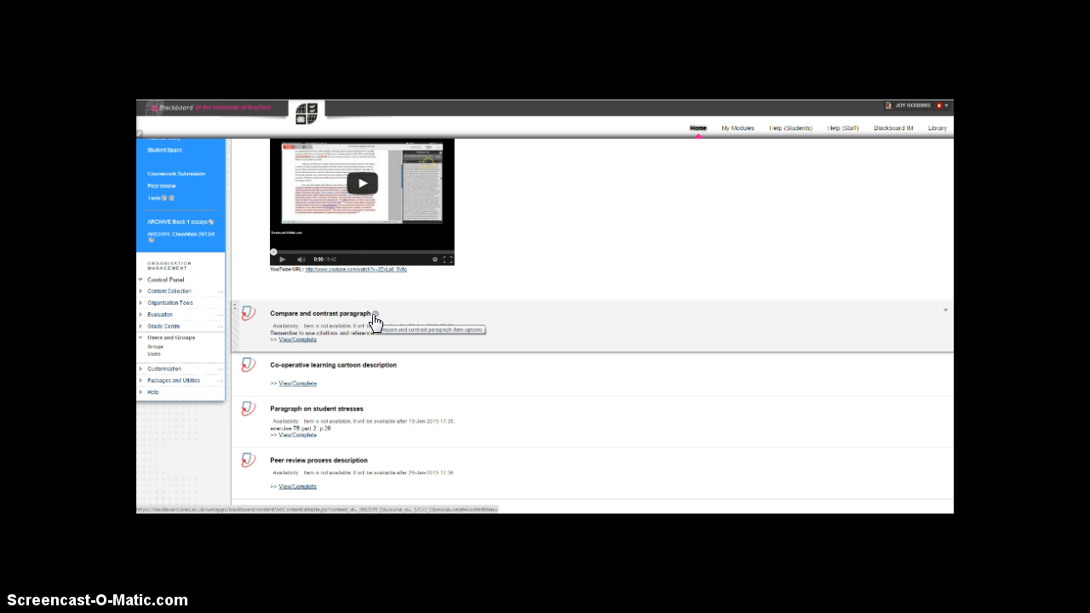
{"action": "left_click", "coordinate": [374, 316]}
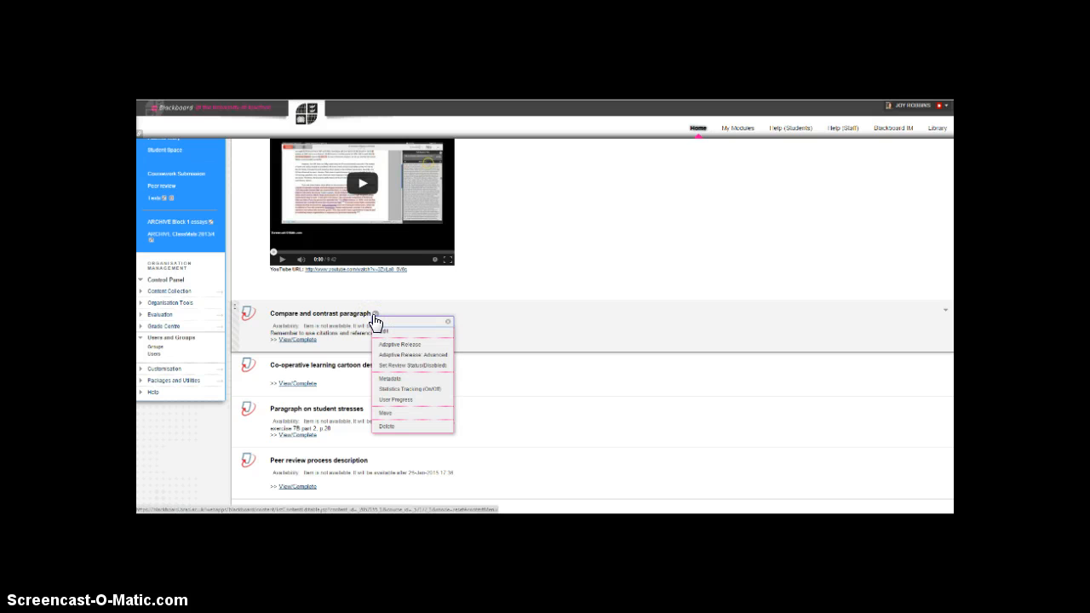
{"action": "left_click", "coordinate": [380, 330]}
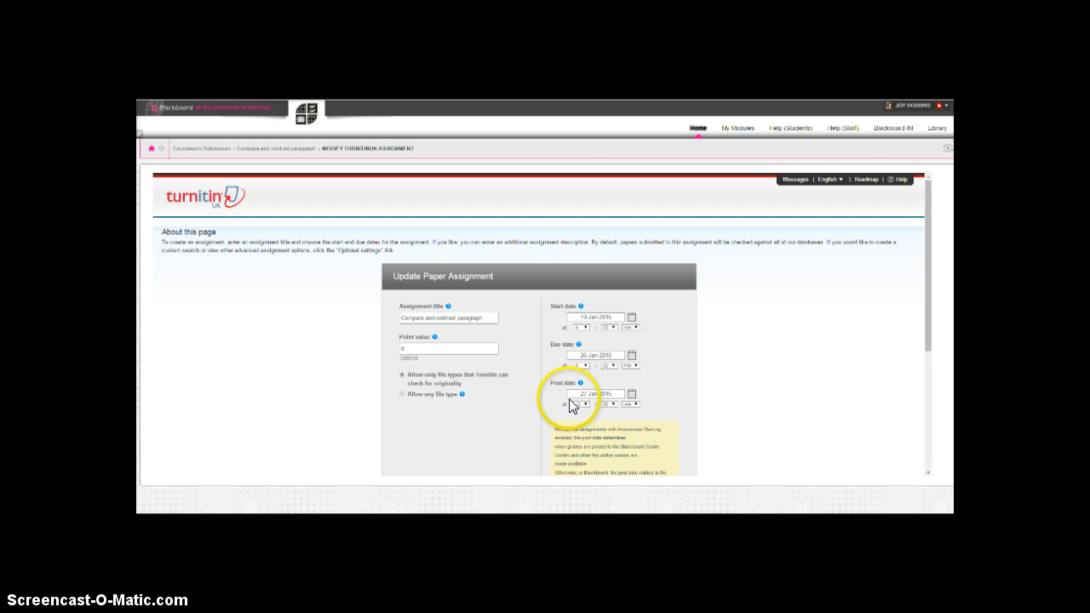
{"action": "scroll", "coordinate": [475, 315], "scroll_direction": "down", "scroll_amount": 2}
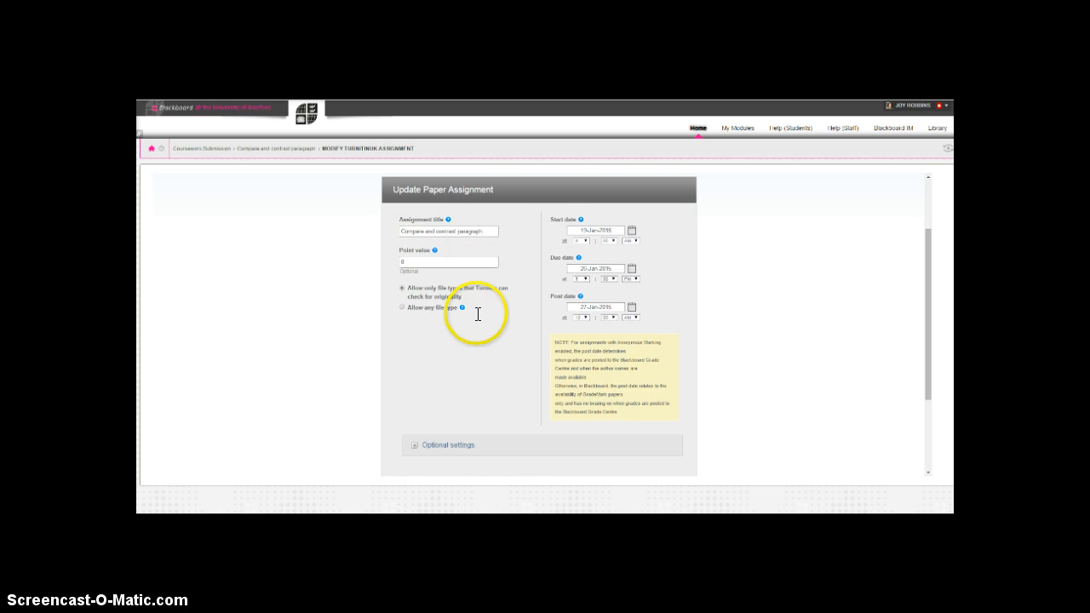
{"action": "left_click", "coordinate": [413, 445]}
{"action": "scroll", "coordinate": [321, 438], "scroll_direction": "down", "scroll_amount": 3}
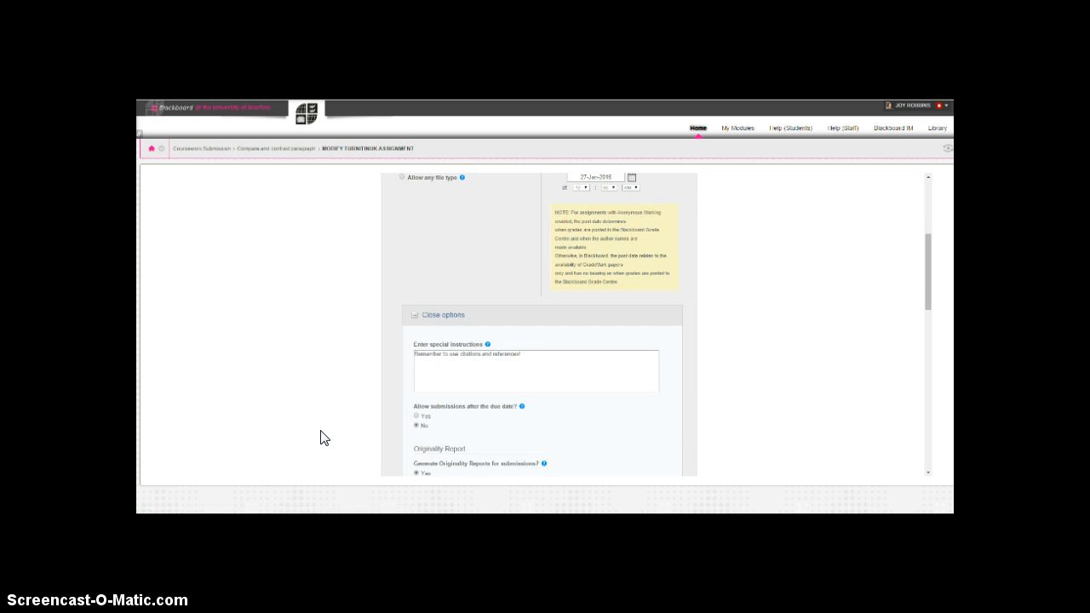
{"action": "scroll", "coordinate": [320, 437], "scroll_direction": "up", "scroll_amount": 7}
{"action": "scroll", "coordinate": [321, 438], "scroll_direction": "down", "scroll_amount": 12}
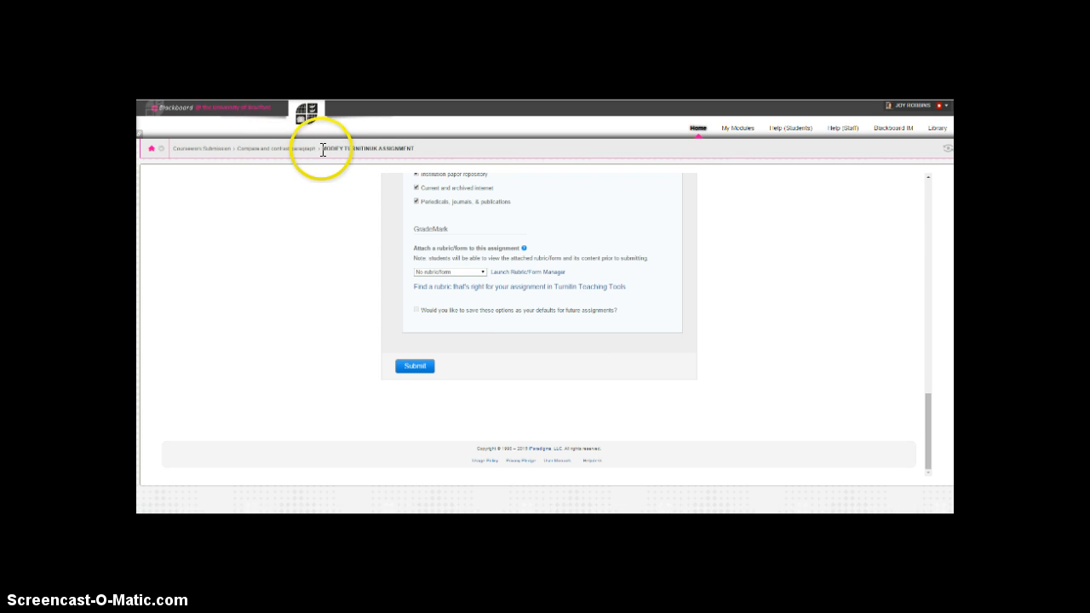
{"action": "left_click", "coordinate": [223, 151]}
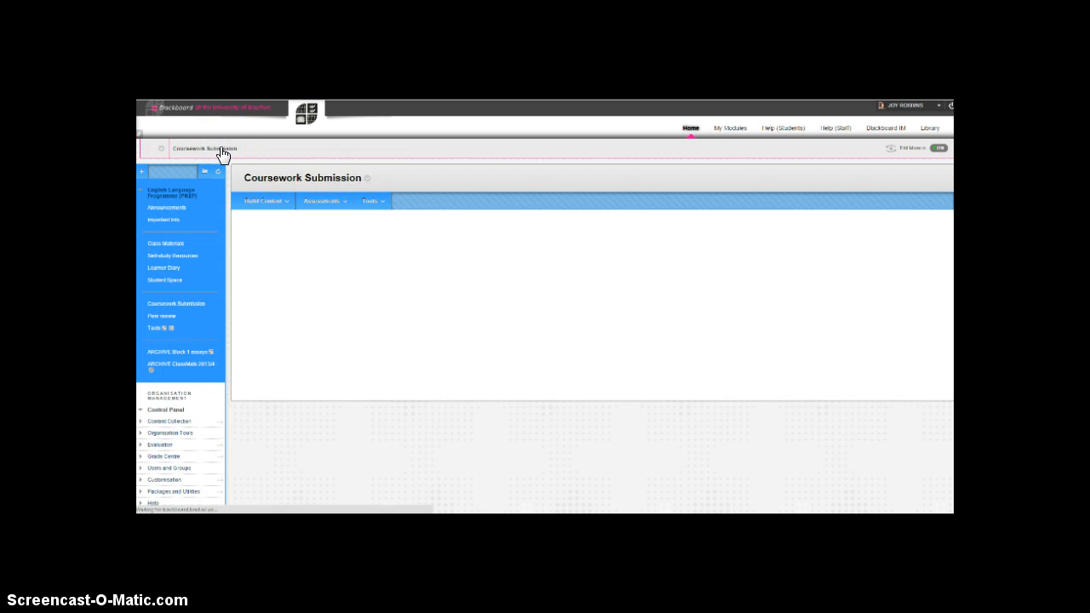
- Open the list of TurnitinUK Assignments from the organisation's tools
{"action": "scroll", "coordinate": [549, 312], "scroll_direction": "down", "scroll_amount": 3}
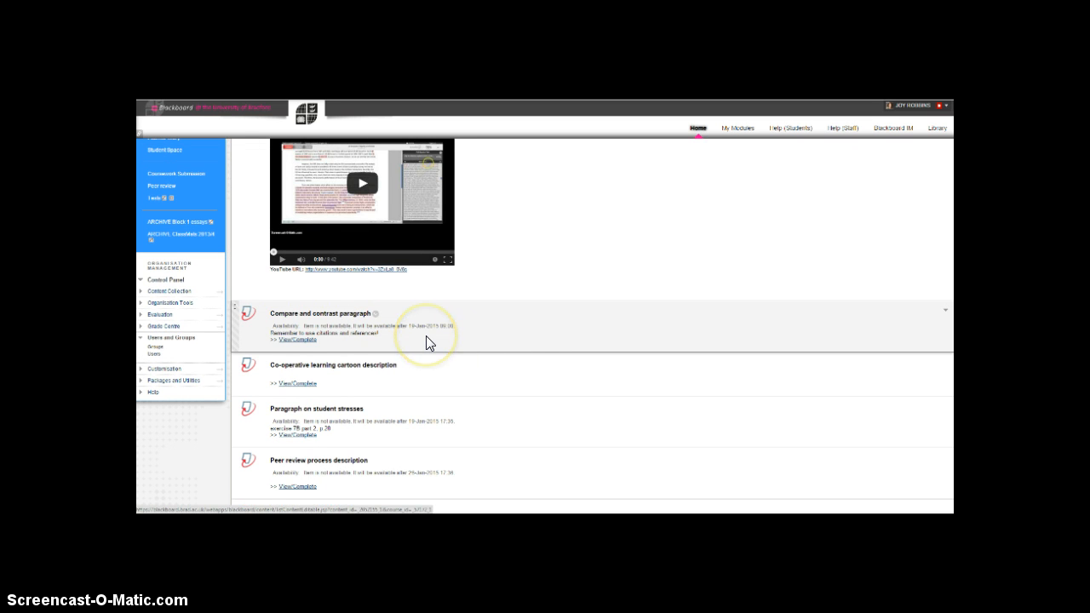
{"action": "scroll", "coordinate": [427, 336], "scroll_direction": "up", "scroll_amount": 1}
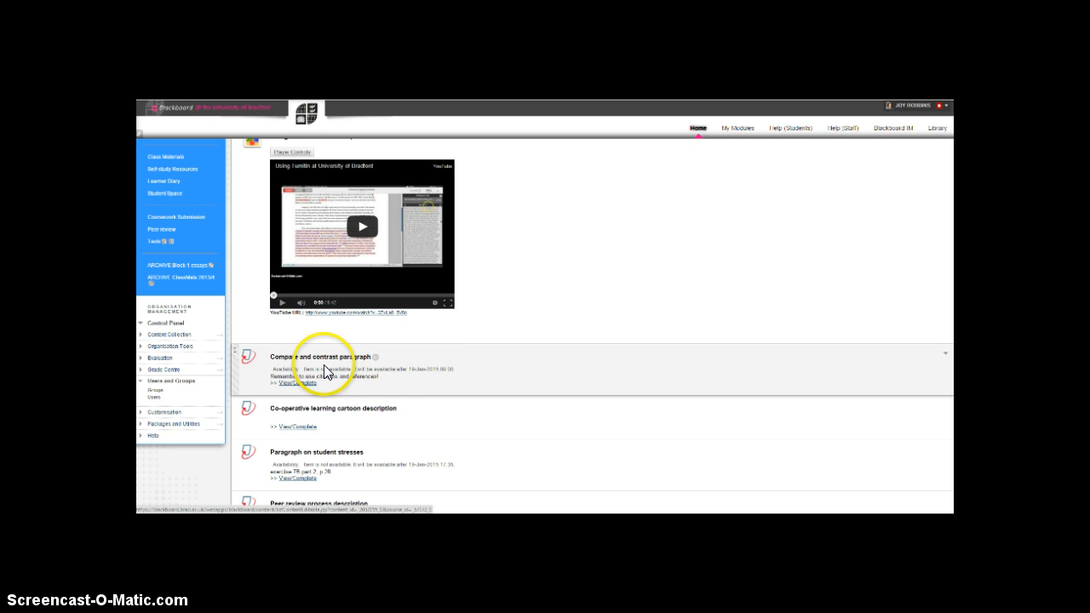
{"action": "left_click", "coordinate": [141, 351]}
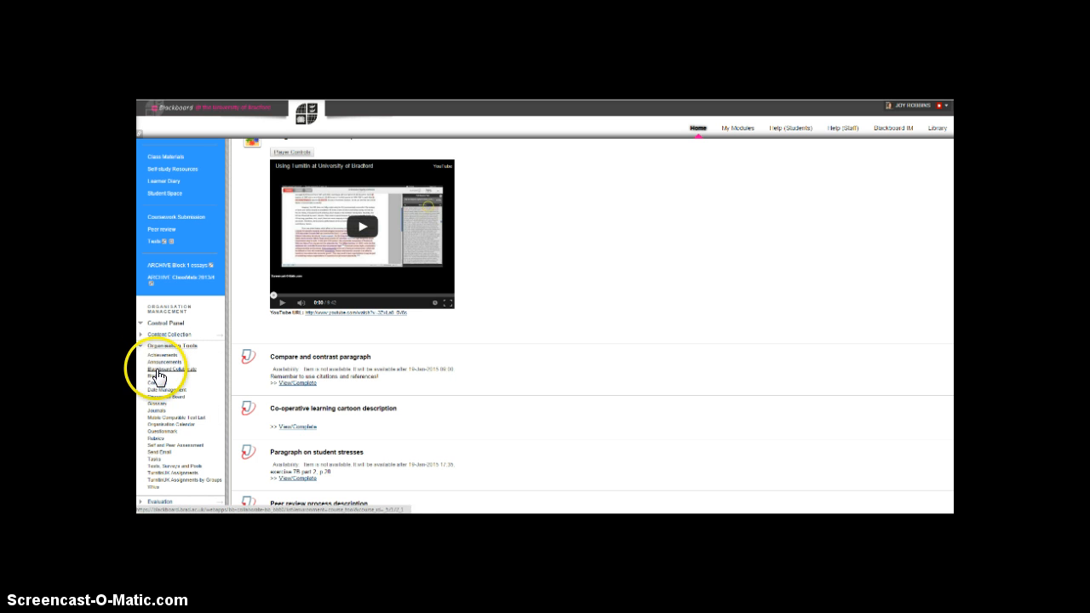
{"action": "left_click", "coordinate": [154, 481]}
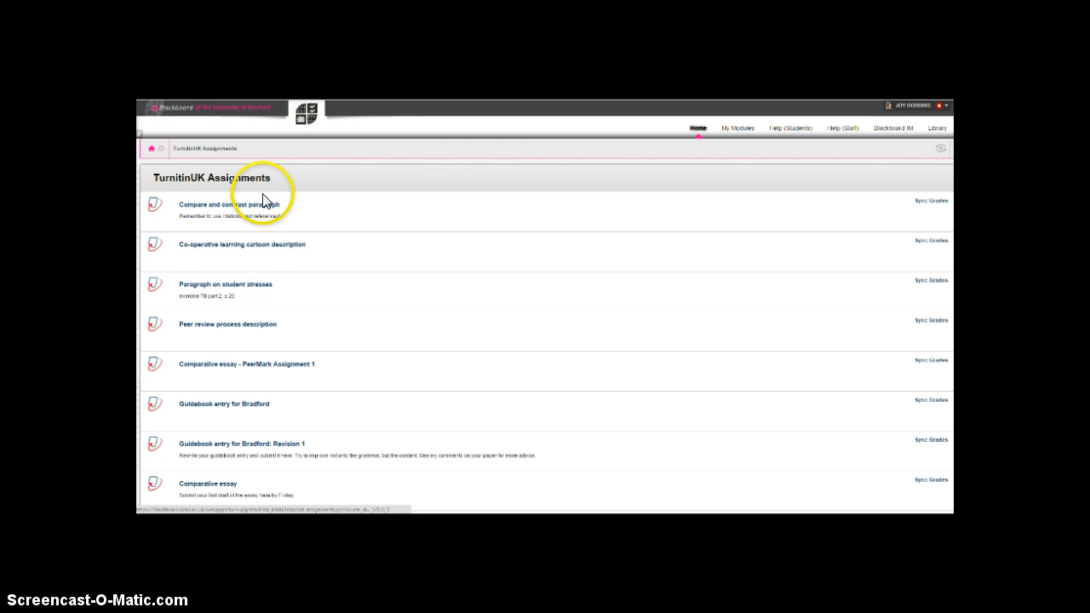
- Browse the TurnitinUK assignments and open the submission inbox of "Guidebook entry for Bradford"
{"action": "scroll", "coordinate": [230, 249], "scroll_direction": "down", "scroll_amount": 3}
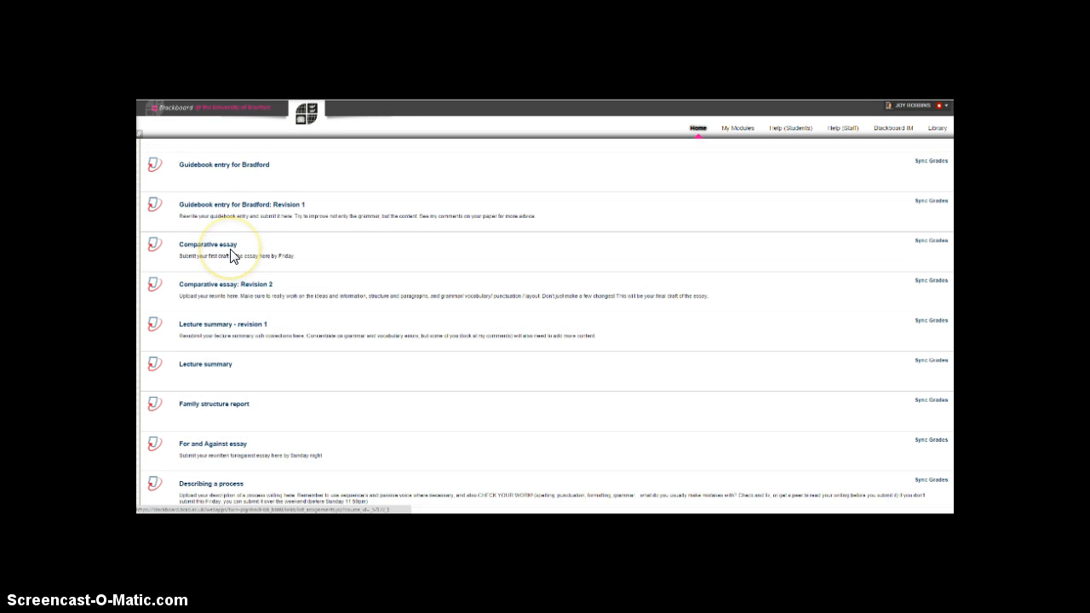
{"action": "scroll", "coordinate": [230, 255], "scroll_direction": "up", "scroll_amount": 2}
{"action": "left_click", "coordinate": [276, 414]}
{"action": "scroll", "coordinate": [275, 416], "scroll_direction": "up", "scroll_amount": 1}
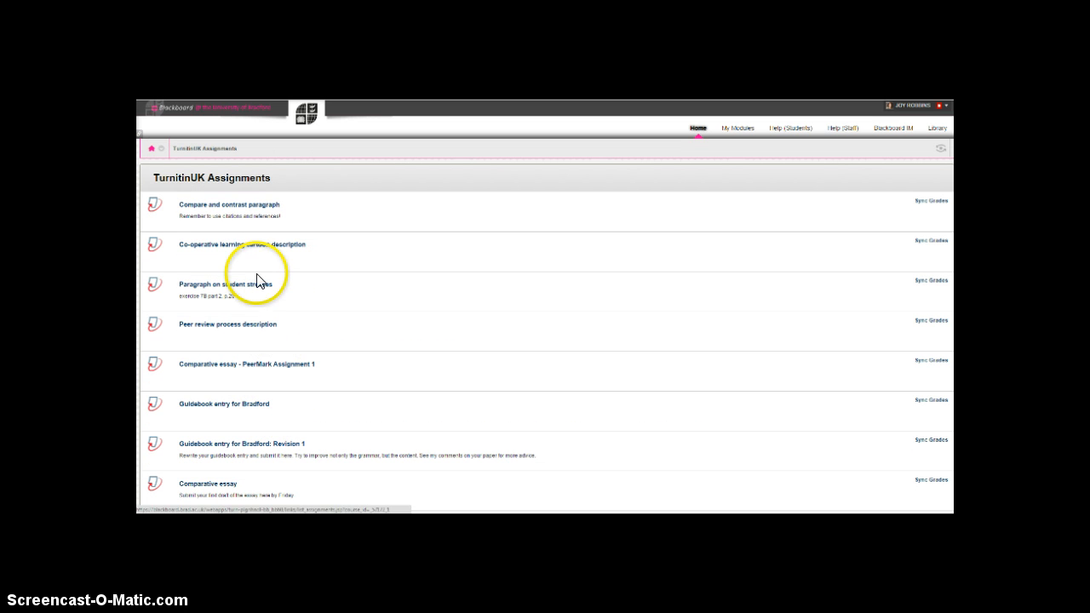
{"action": "left_click", "coordinate": [241, 211]}
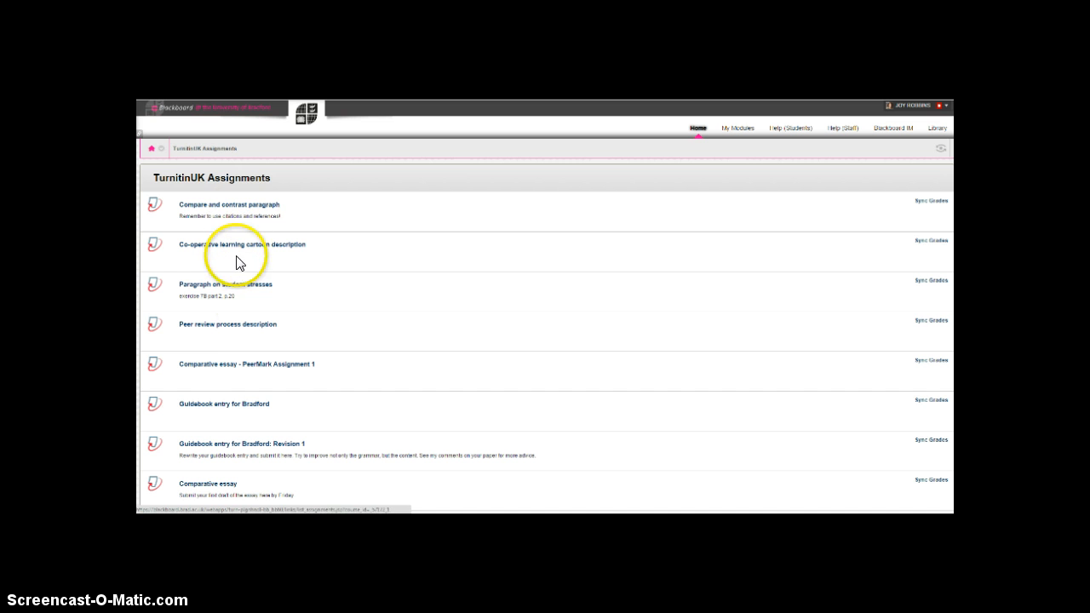
{"action": "left_click", "coordinate": [235, 407]}
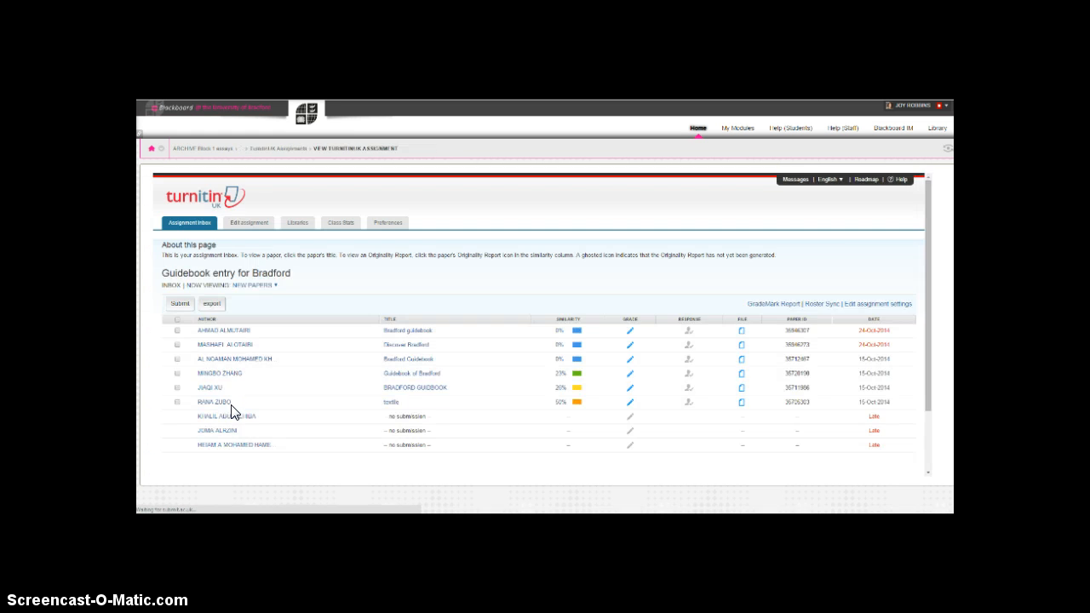